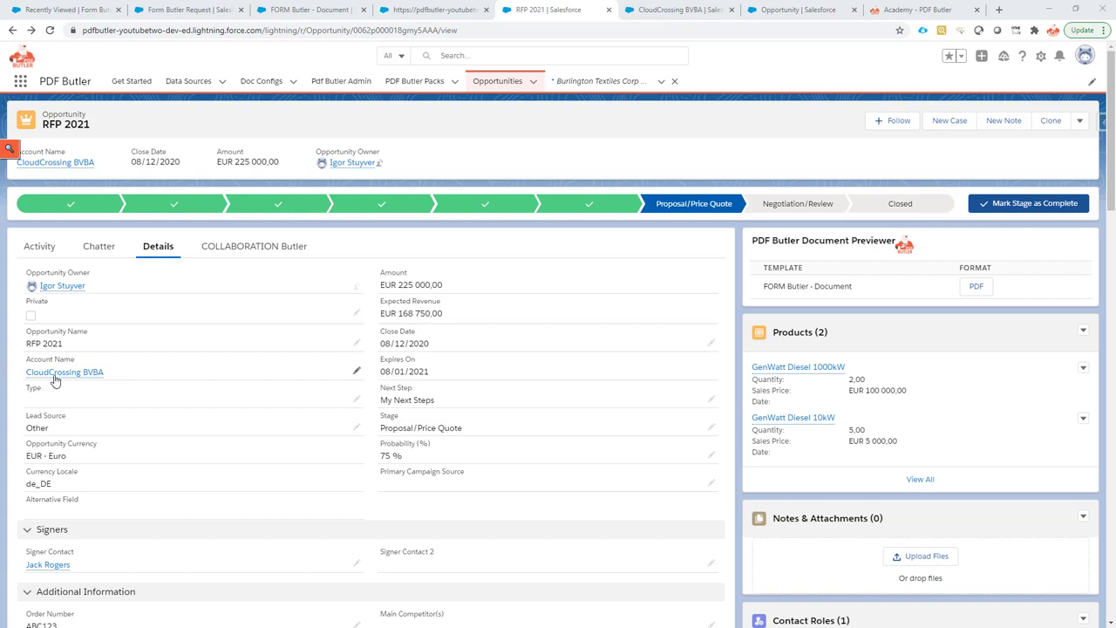
# - Open the GenWatt Diesel 1000kW product of the RFP 2021 opportunity and examine its Has Discount field
pyautogui.moveTo(60, 378)
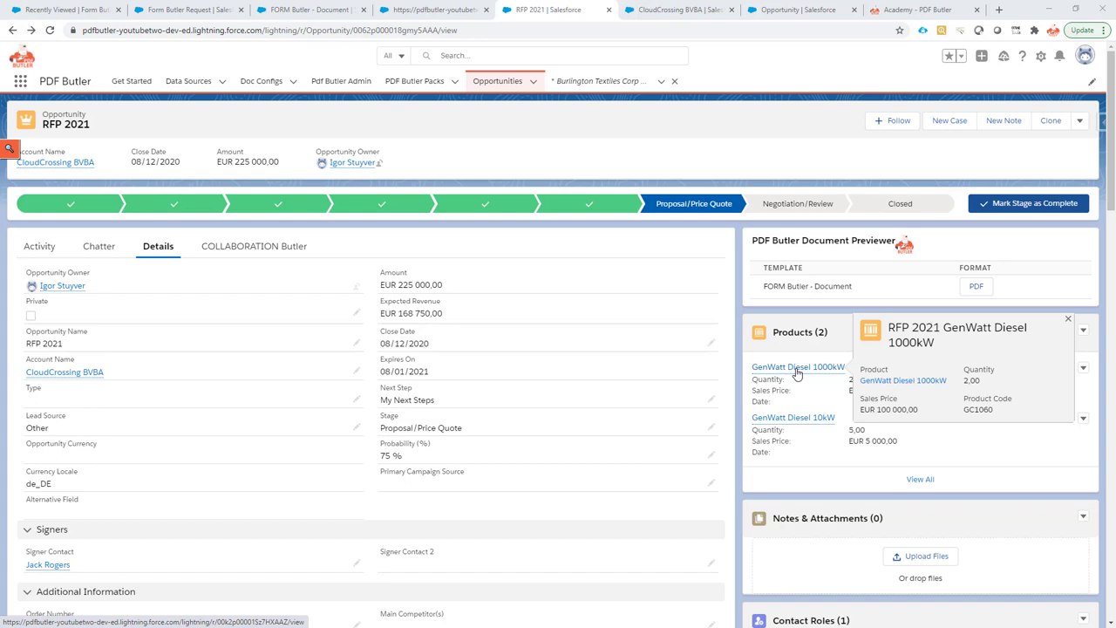
pyautogui.click(796, 367)
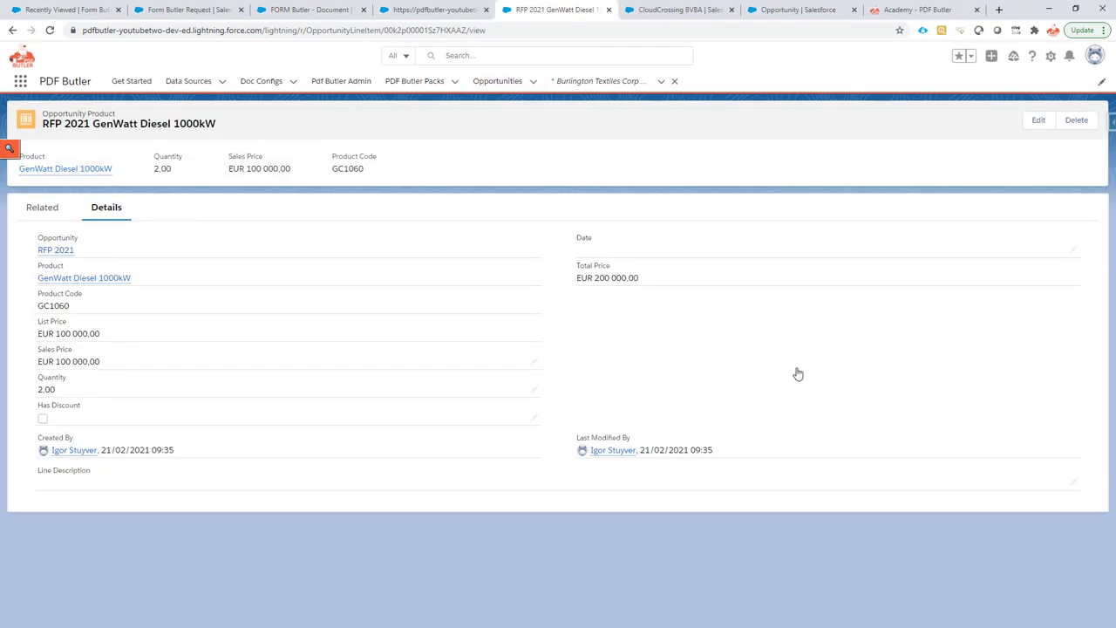
pyautogui.moveTo(38, 404); pyautogui.dragTo(86, 410)
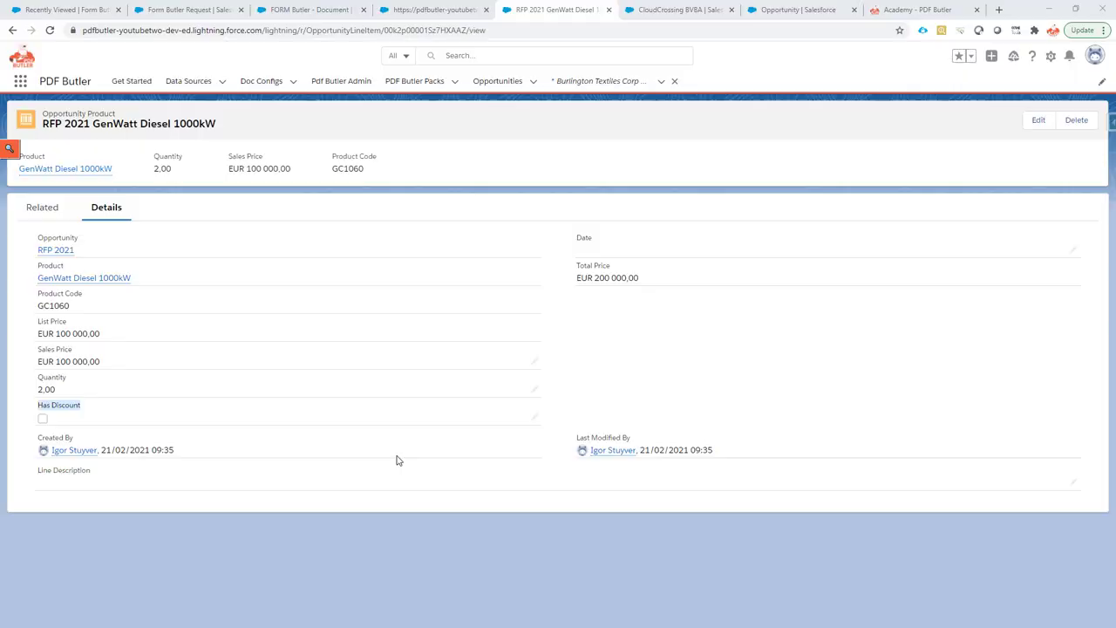
# - Switch to the FORM Butler.docx template in Word and copy the name OPP_PROD_NAME from the Product Name column's merge field
pyautogui.hotkey('alt', 'Tab')
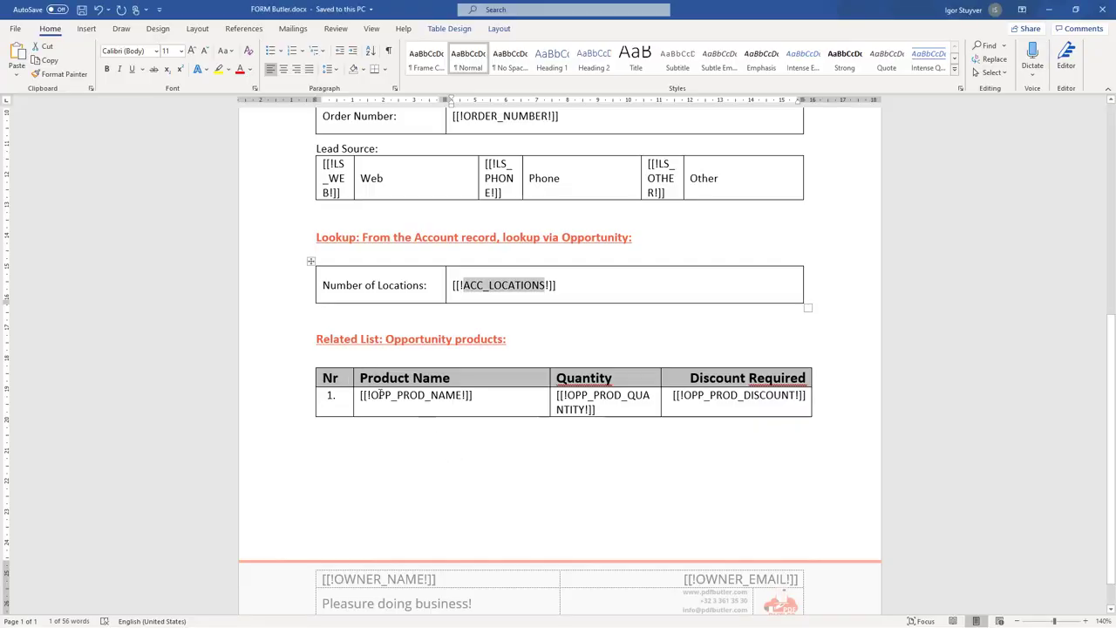
pyautogui.moveTo(370, 395); pyautogui.dragTo(462, 395)
pyautogui.hotkey('ctrl', 'c')
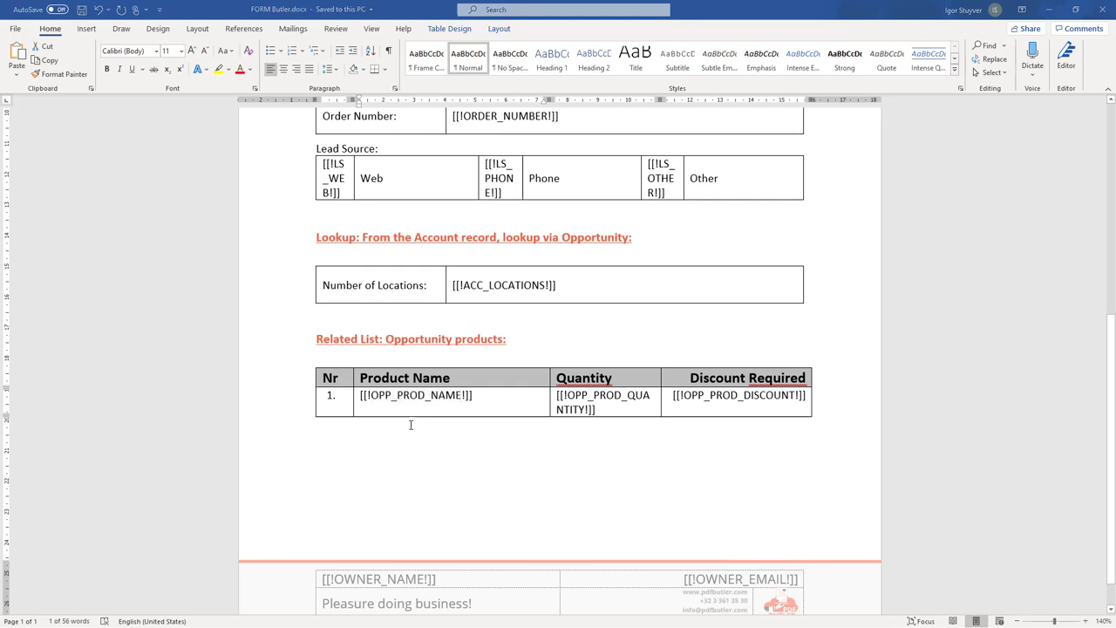
# - In the browser's Doc Config, add a TABLE_ROW config type with name and merge field OPP_PROD_NAME, using datasource FORM Butler - Opp Products
pyautogui.hotkey('alt', 'Tab')
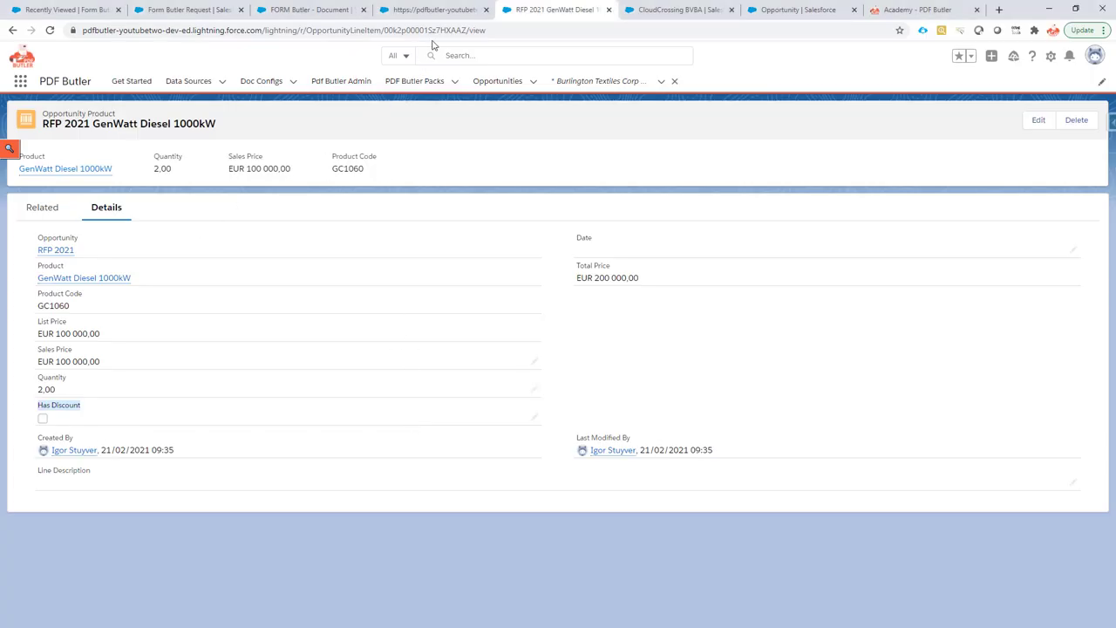
pyautogui.click(434, 10)
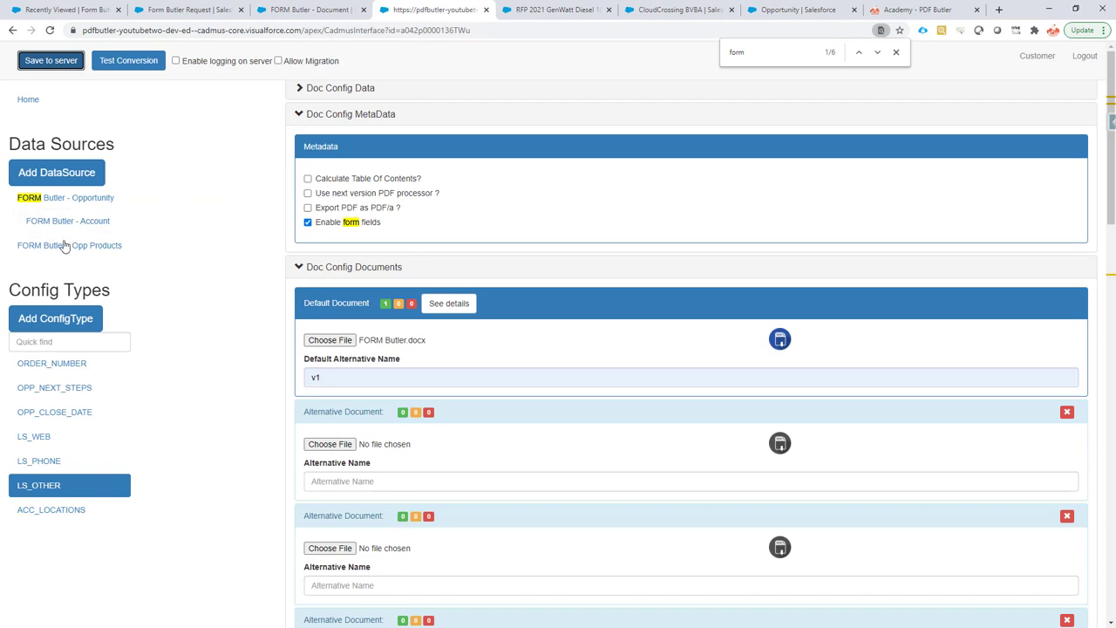
pyautogui.click(68, 319)
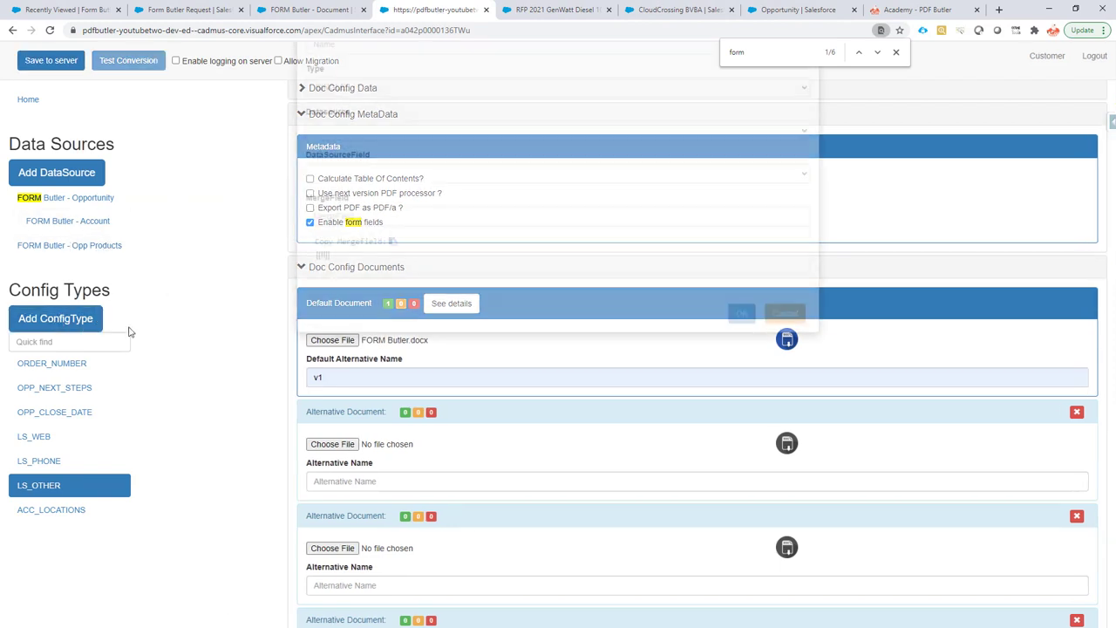
pyautogui.click(363, 124)
pyautogui.hotkey('ctrl', 'v')
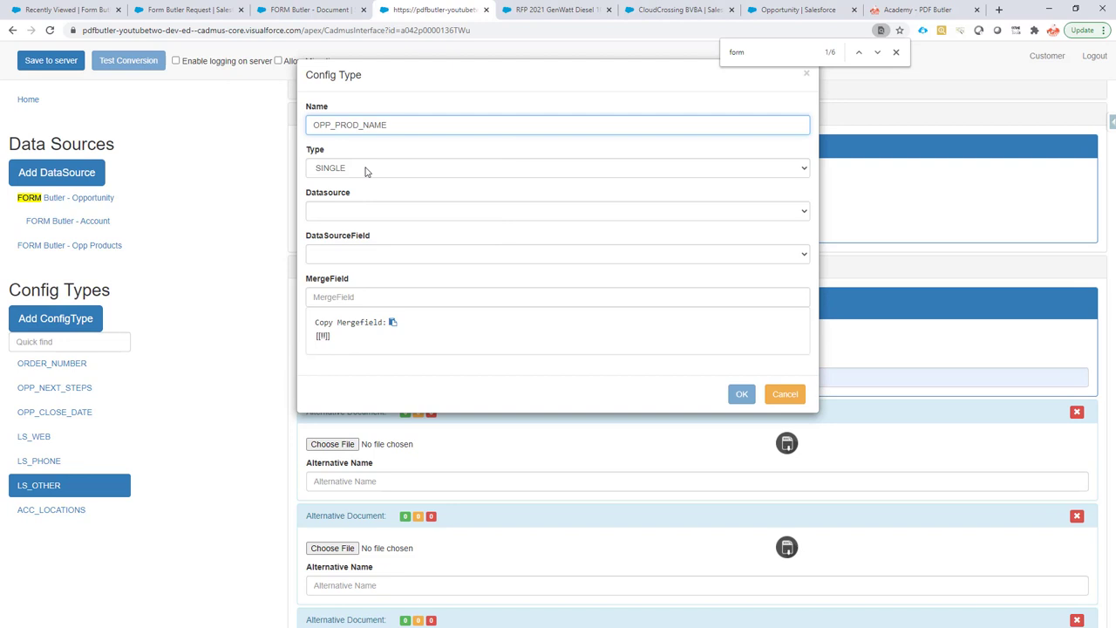
pyautogui.click(365, 167)
pyautogui.click(366, 245)
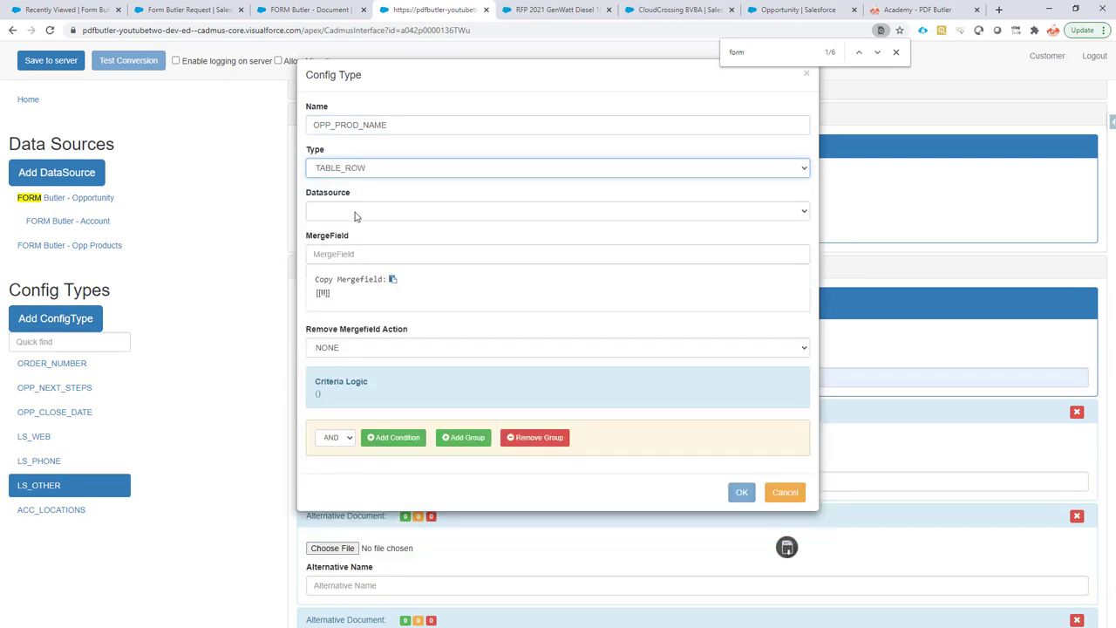
pyautogui.click(354, 217)
pyautogui.click(412, 305)
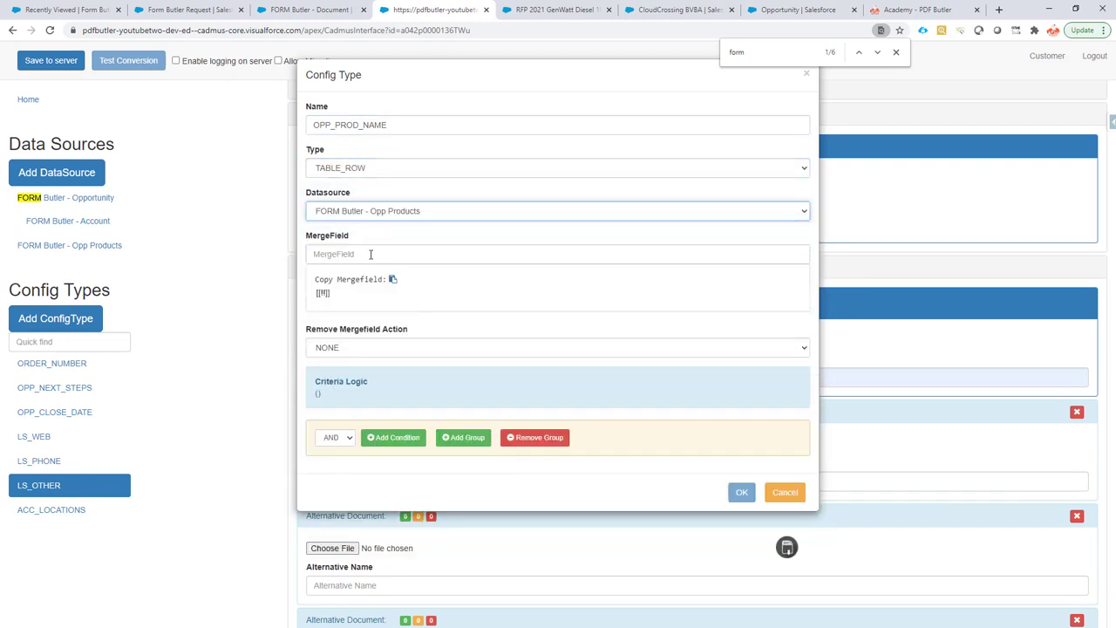
pyautogui.click(371, 254)
pyautogui.hotkey('ctrl', 'v')
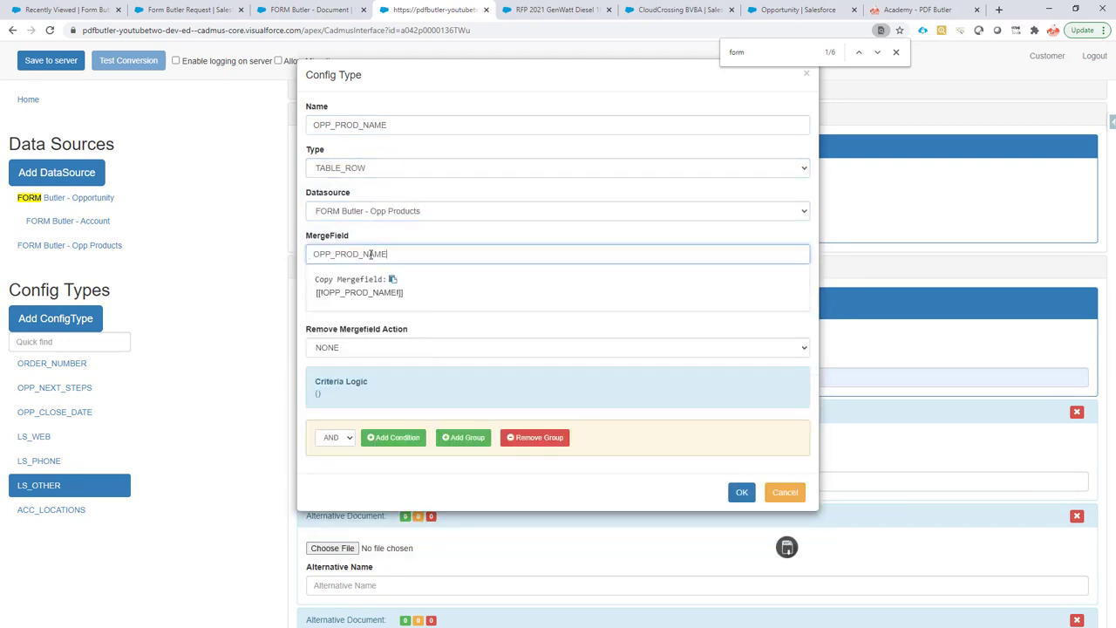
pyautogui.click(739, 492)
# - Add a SINGLE child config type under the OPP_PROD_NAME table row, with name and merge field OPP_PROD_NAME and datasource field Name
pyautogui.click(87, 534)
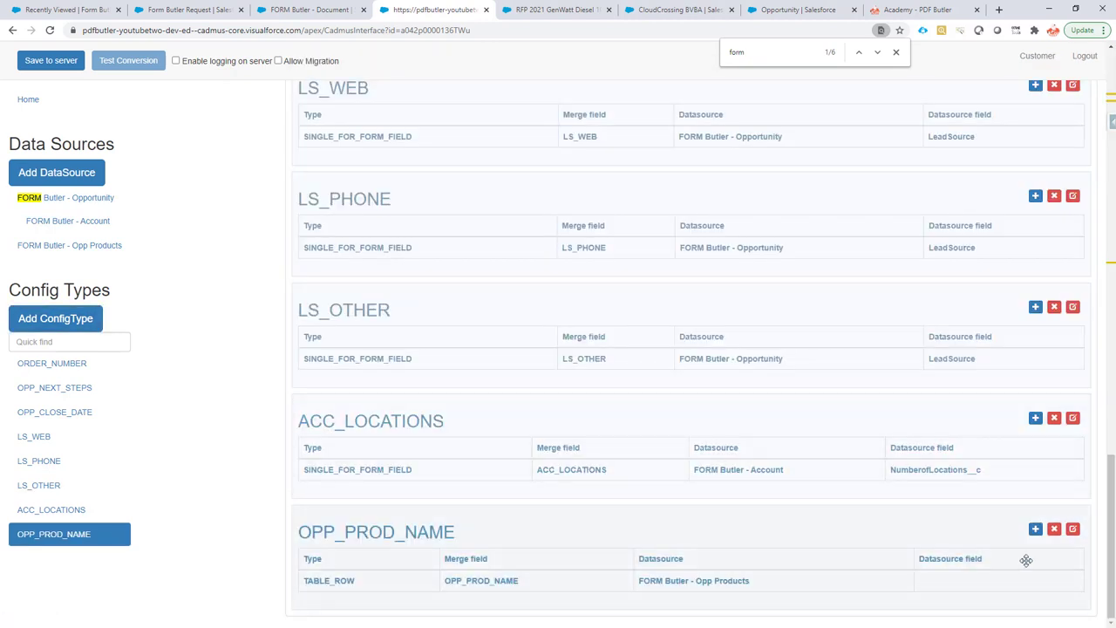
pyautogui.click(1035, 528)
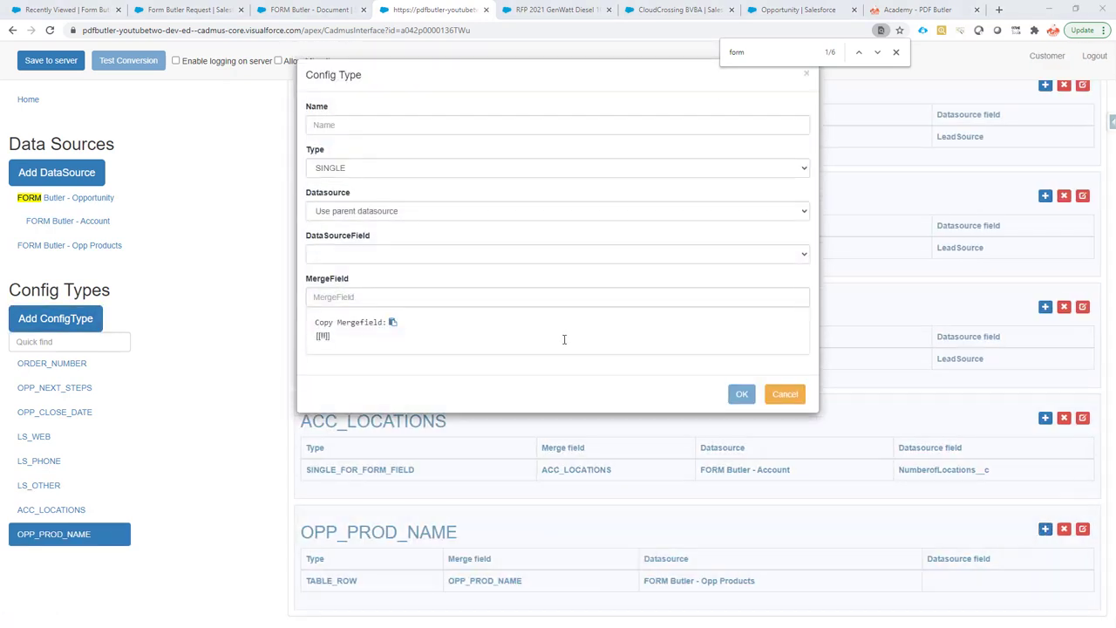
pyautogui.hotkey('alt', 'Tab')
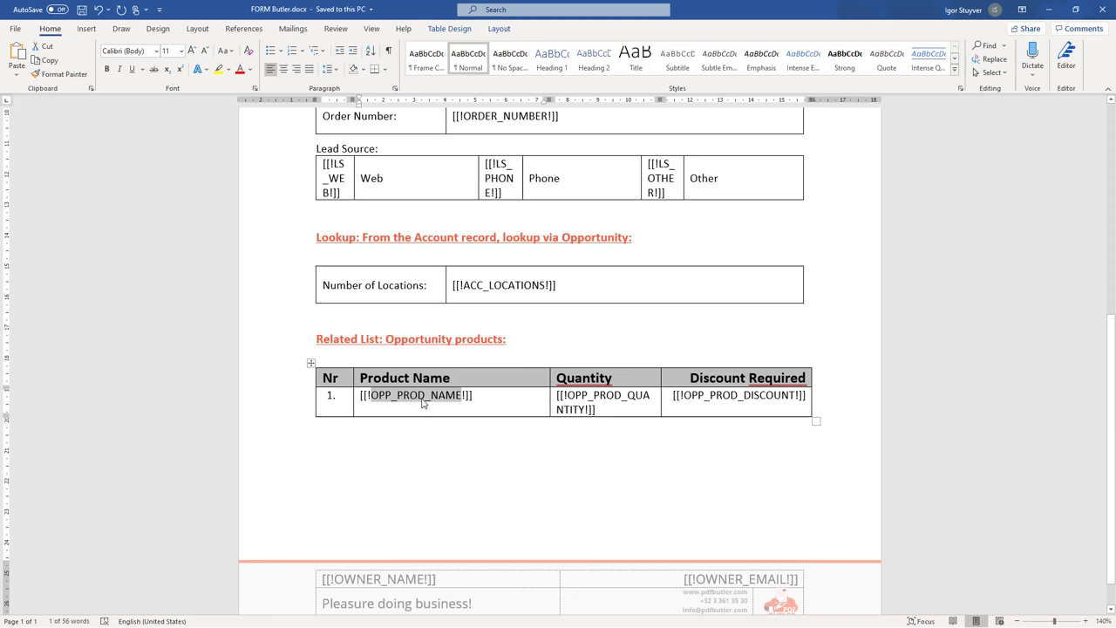
pyautogui.hotkey('alt', 'Tab')
pyautogui.click(365, 128)
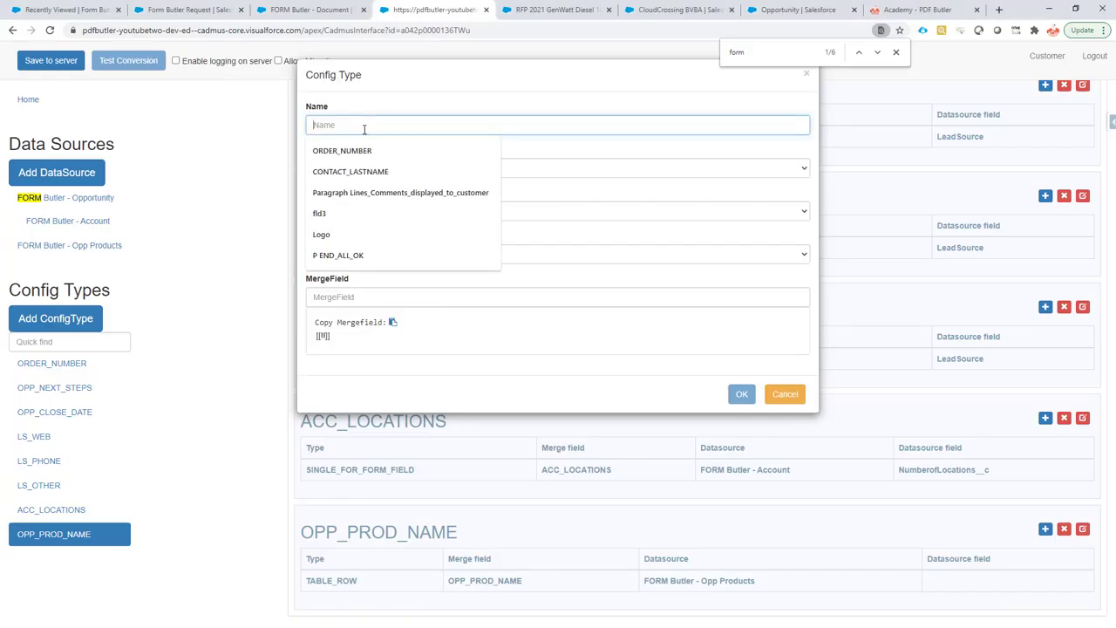
pyautogui.hotkey('ctrl', 'v')
pyautogui.click(350, 253)
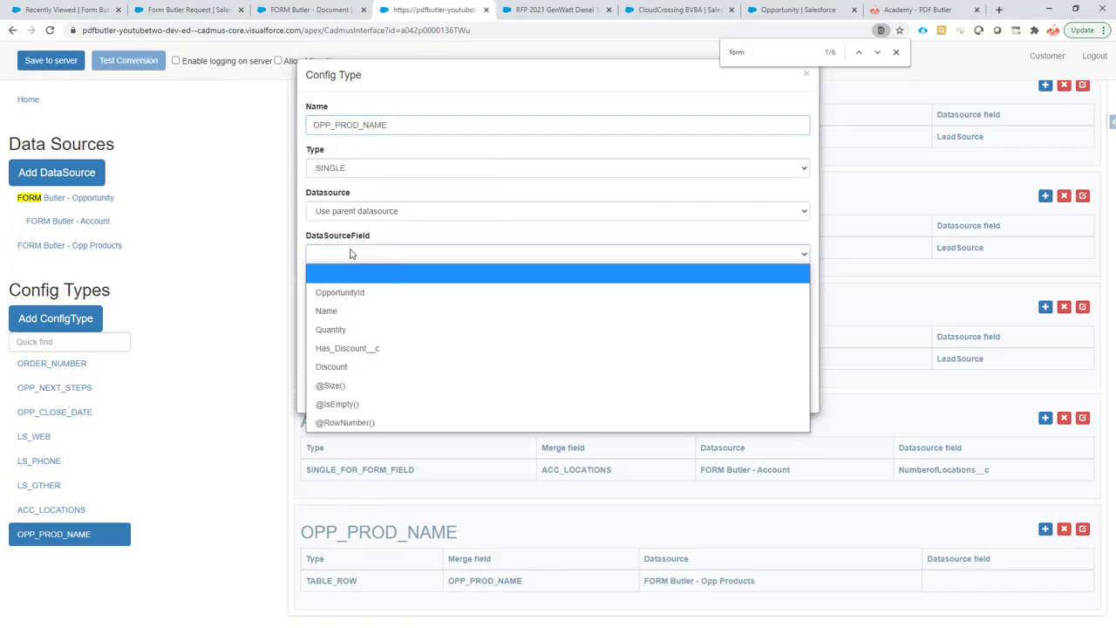
pyautogui.click(370, 314)
pyautogui.click(364, 297)
pyautogui.hotkey('ctrl', 'v')
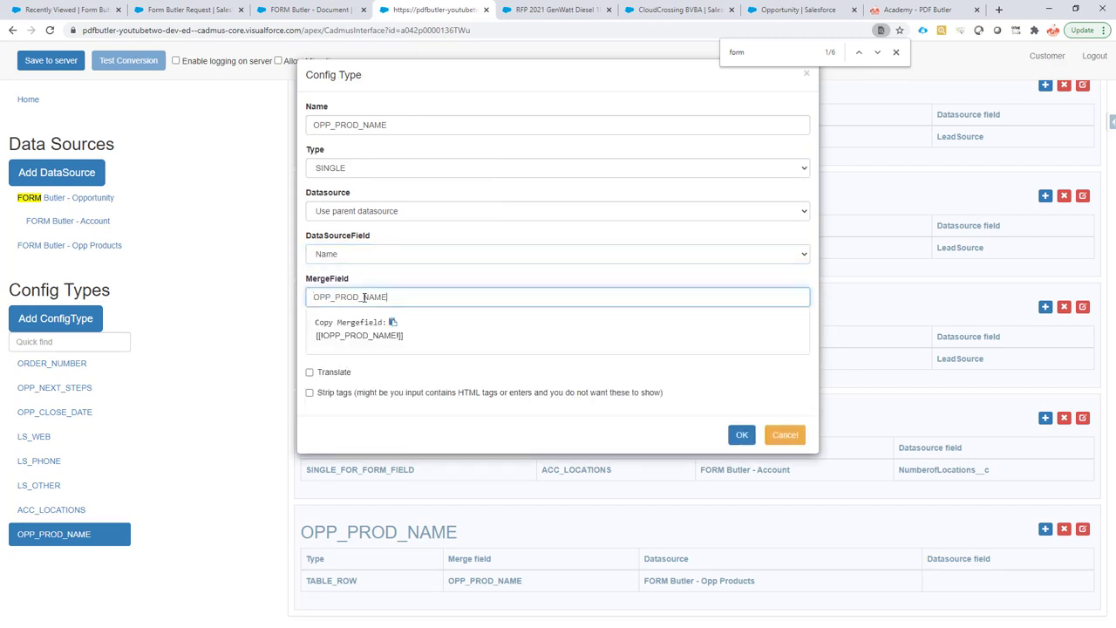
pyautogui.click(741, 434)
# - Switch to the Word template and copy the name OPP_PROD_QUANTITY from the Quantity column's merge field
pyautogui.hotkey('alt', 'Tab')
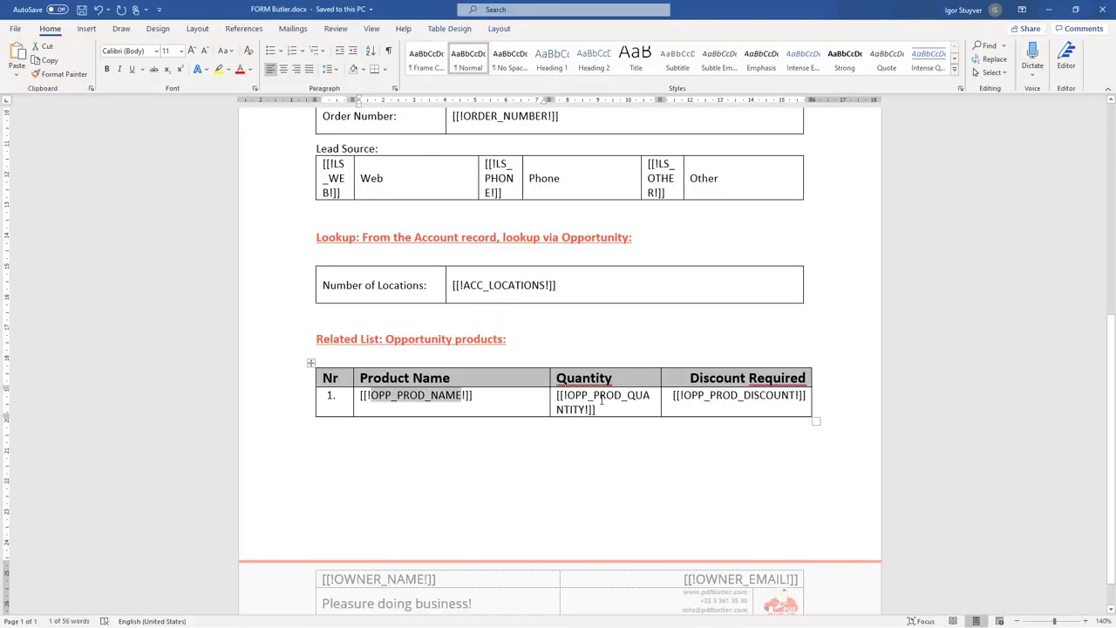
pyautogui.doubleClick(602, 397)
pyautogui.hotkey('ctrl', 'c')
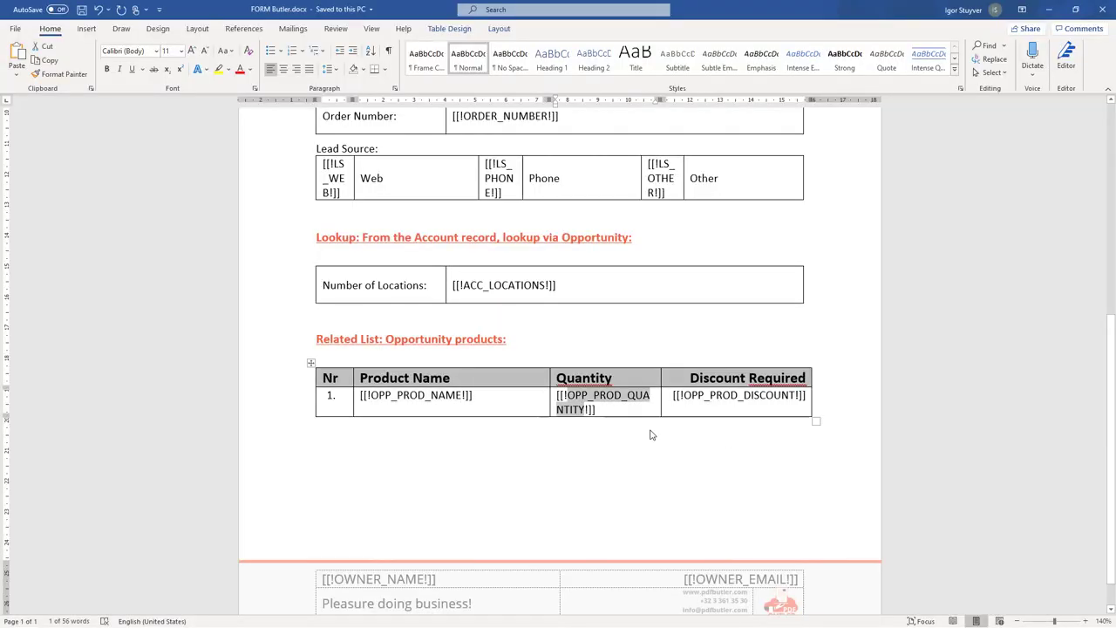
# - In the browser, start a child config type under the table row, named OPP_PROD_QUANTITY, with datasource field Quantity
pyautogui.hotkey('alt', 'Tab')
pyautogui.scroll(-3, 610, 411)
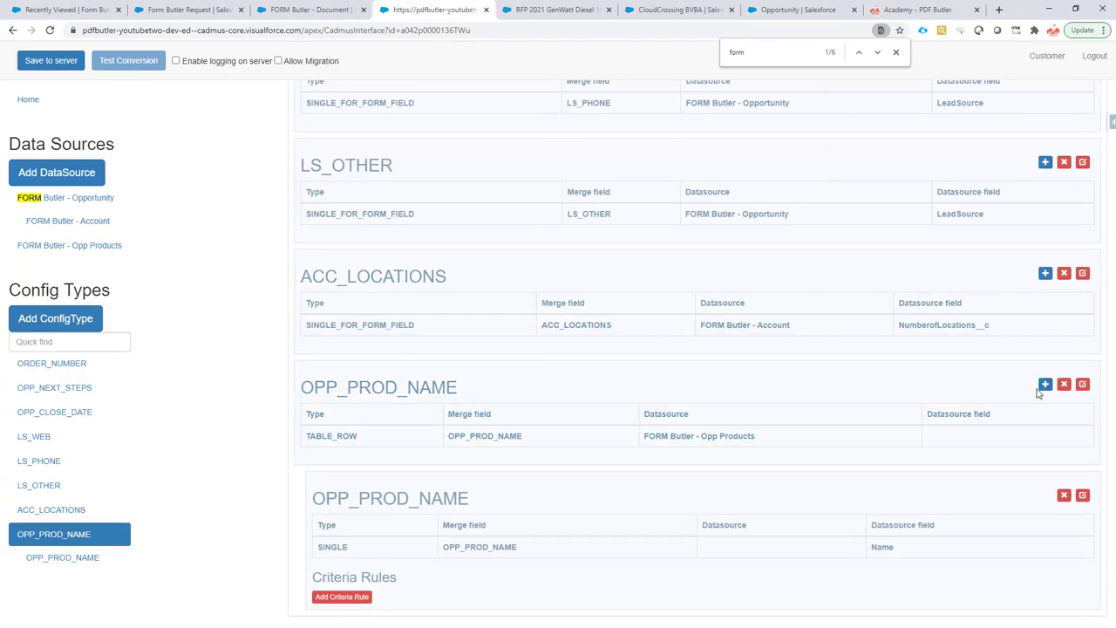
pyautogui.click(1045, 383)
pyautogui.click(378, 125)
pyautogui.hotkey('ctrl', 'v')
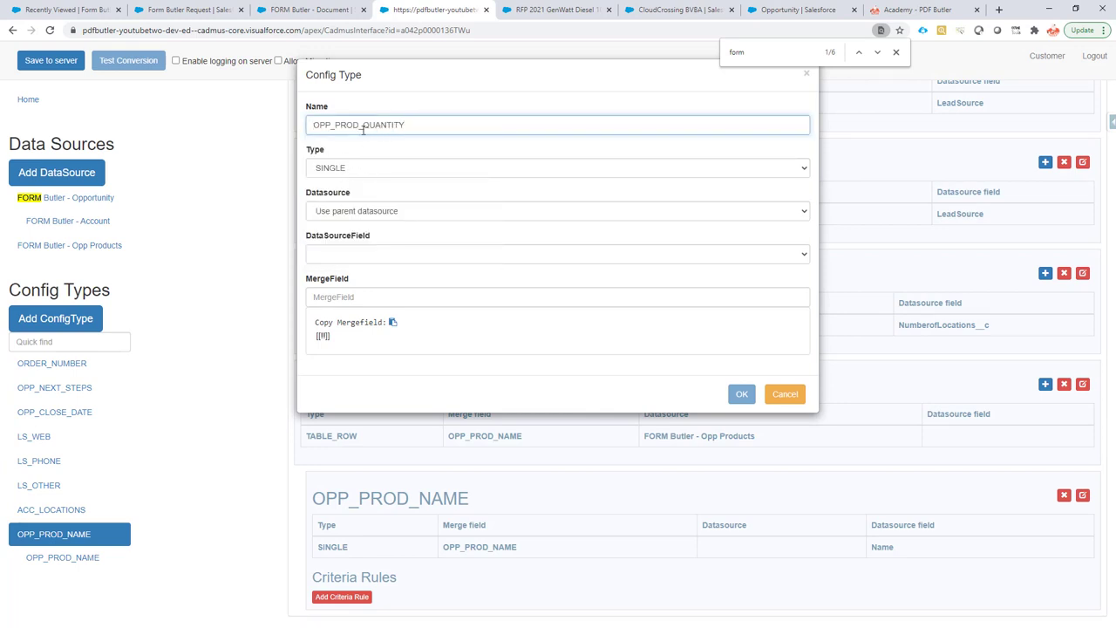
pyautogui.click(348, 254)
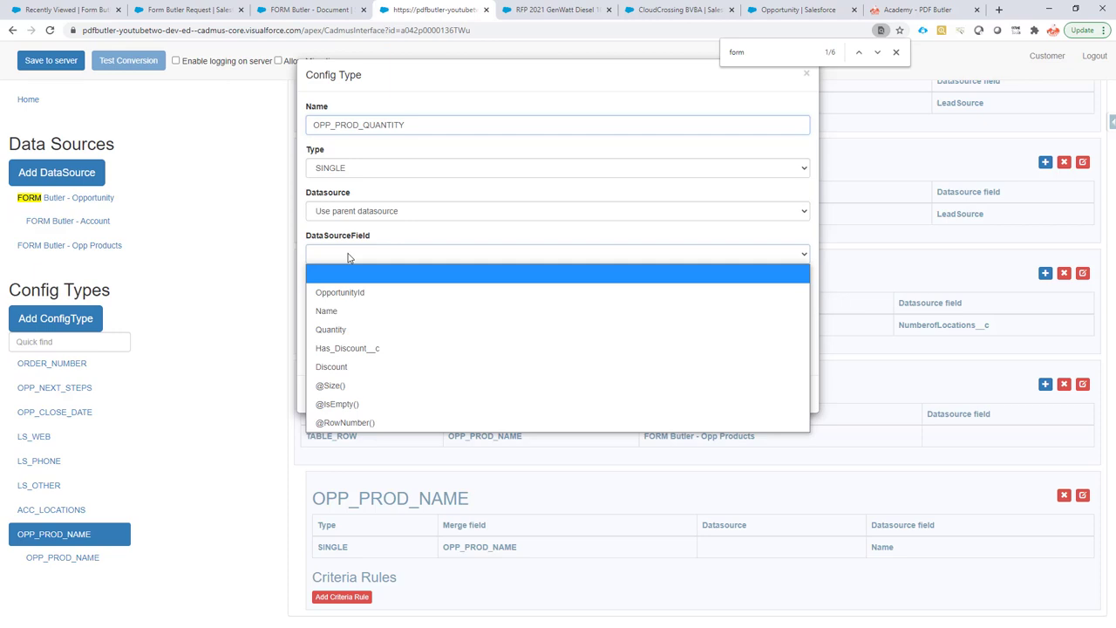
pyautogui.click(367, 327)
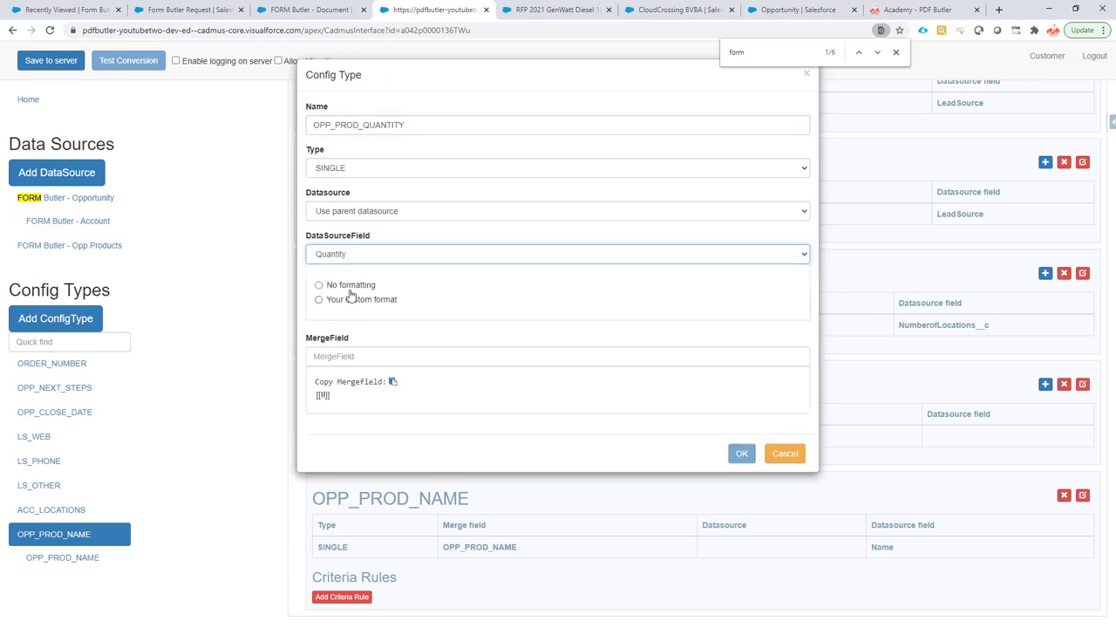
# - Give the quantity config type the custom format ###,##0 and merge field OPP_PROD_QUANTITY, and accept it
pyautogui.click(351, 301)
pyautogui.click(350, 317)
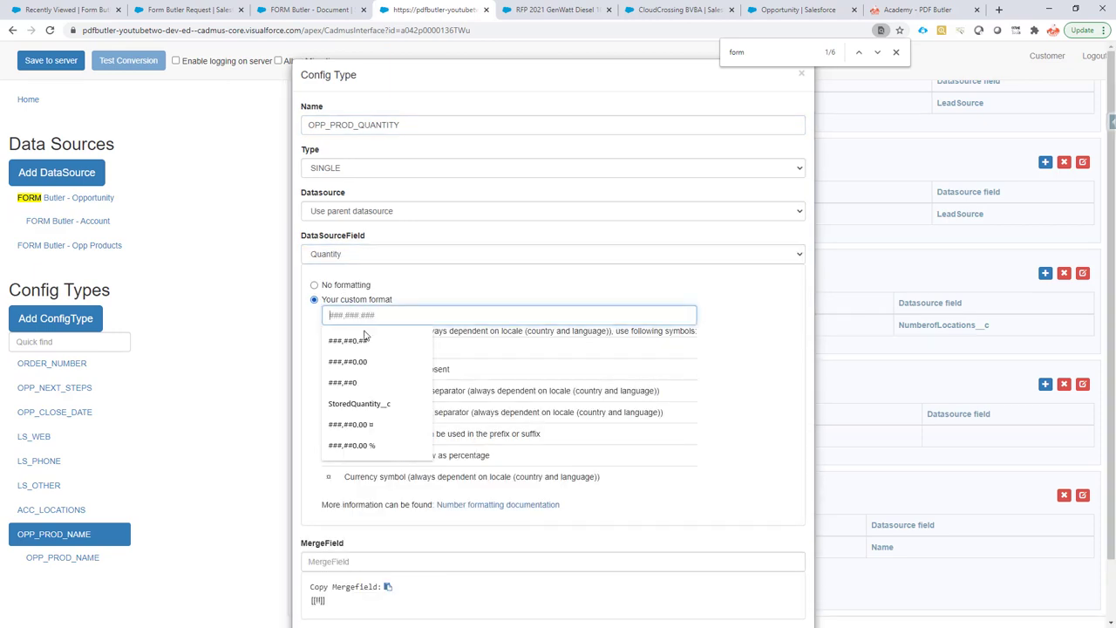
pyautogui.click(365, 386)
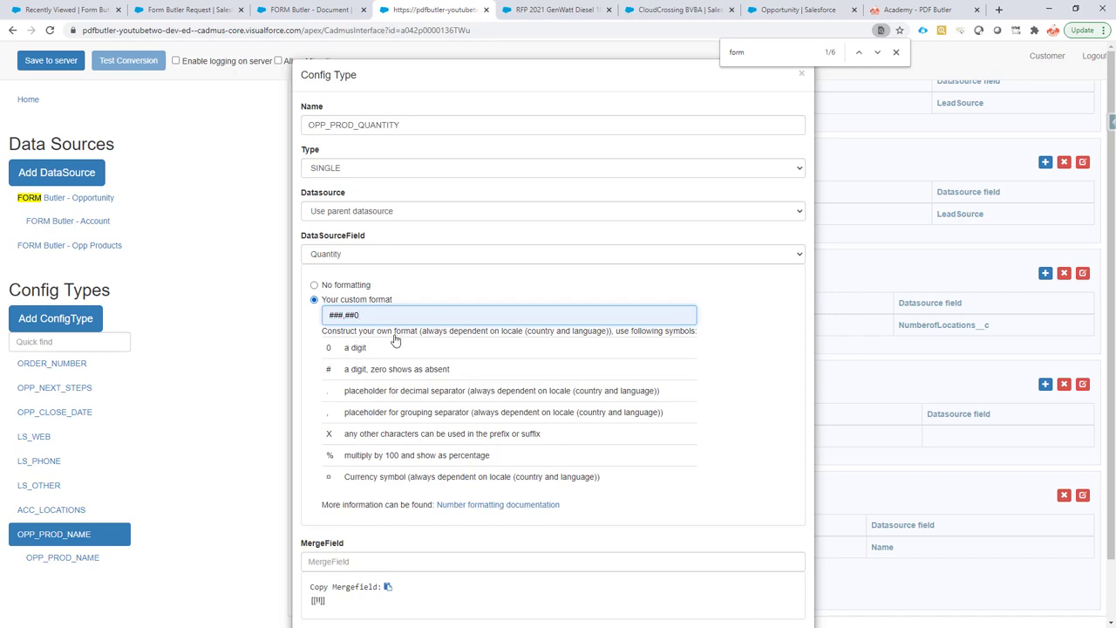
pyautogui.scroll(-1, 393, 341)
pyautogui.click(341, 502)
pyautogui.hotkey('ctrl', 'v')
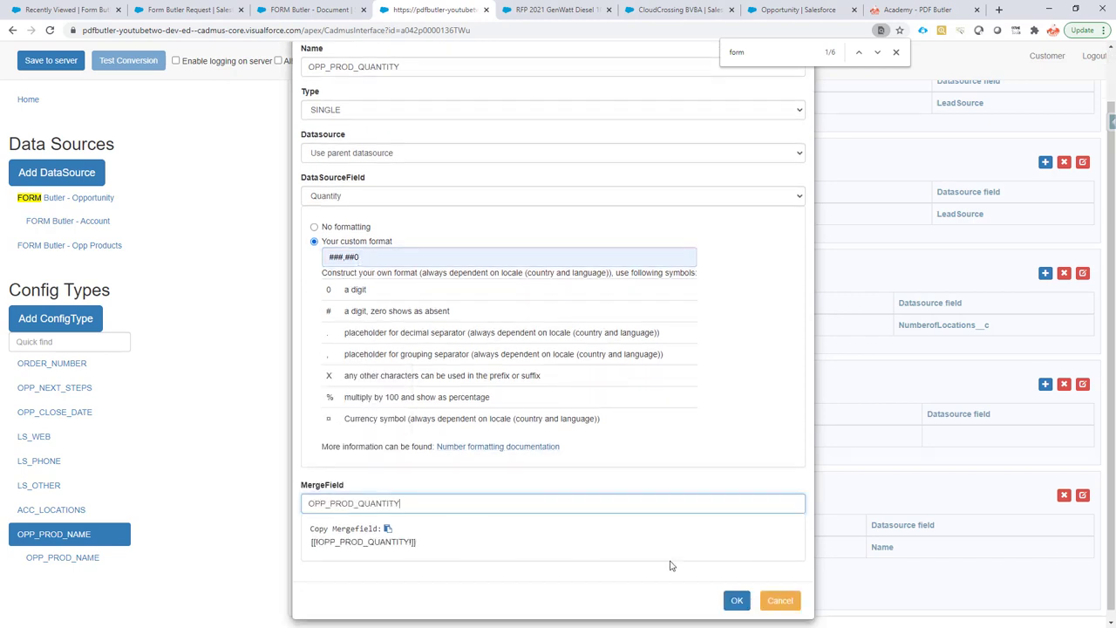
pyautogui.click(735, 602)
# - Switch to the Word template and copy the name OPP_PROD_DISCOUNT from the Discount Required column's merge field
pyautogui.hotkey('alt', 'Tab')
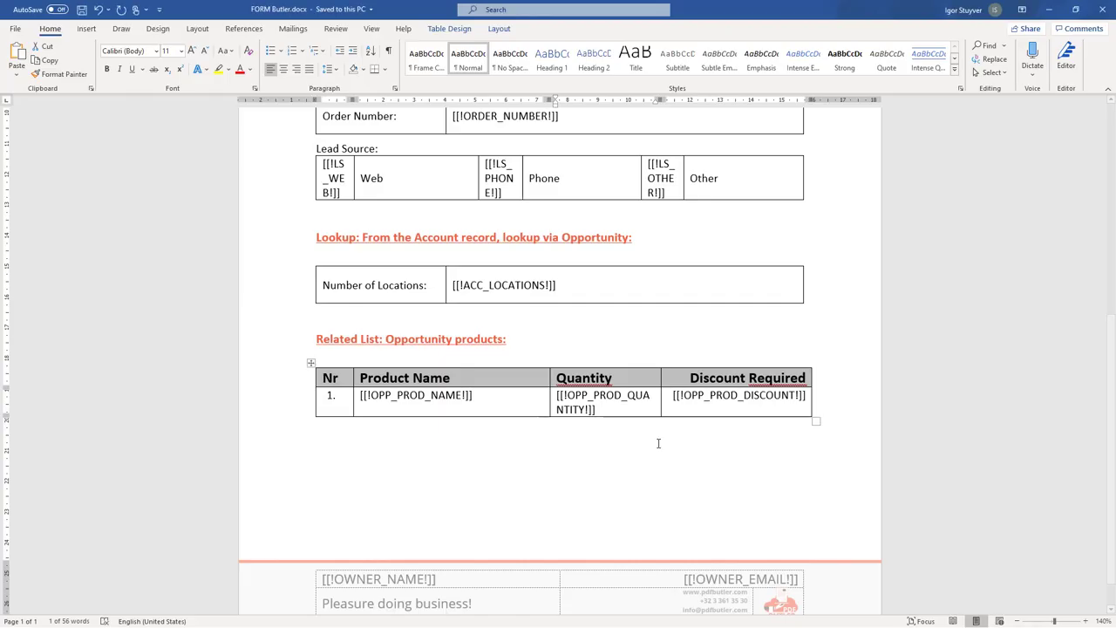
pyautogui.moveTo(684, 395); pyautogui.dragTo(796, 395)
pyautogui.hotkey('ctrl', 'c')
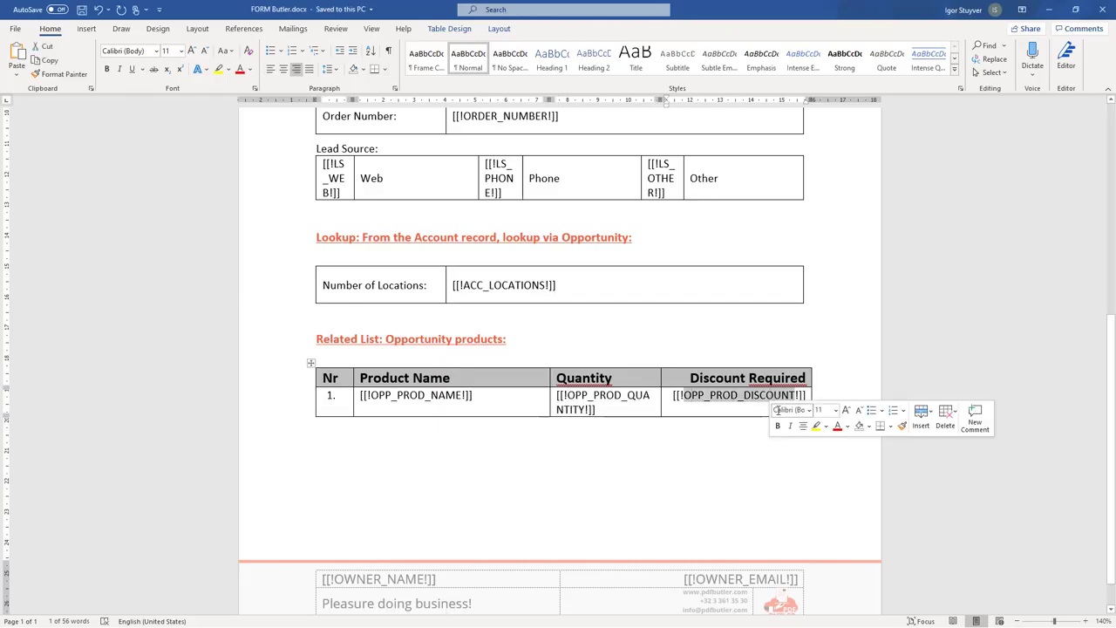
# - In the browser, start a child config type under the OPP_PROD_NAME table row, named OPP_PROD_DISCOUNT, with type SINGLE_FOR_FORM_FIELD
pyautogui.hotkey('alt', 'Tab')
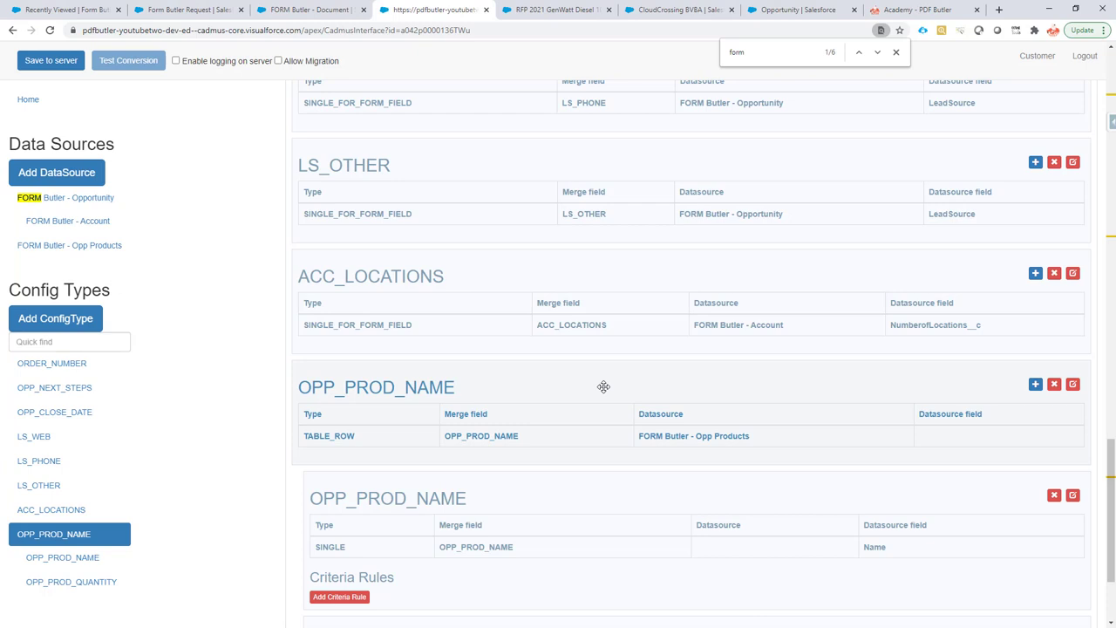
pyautogui.scroll(-1, 601, 385)
pyautogui.scroll(-1, 601, 385)
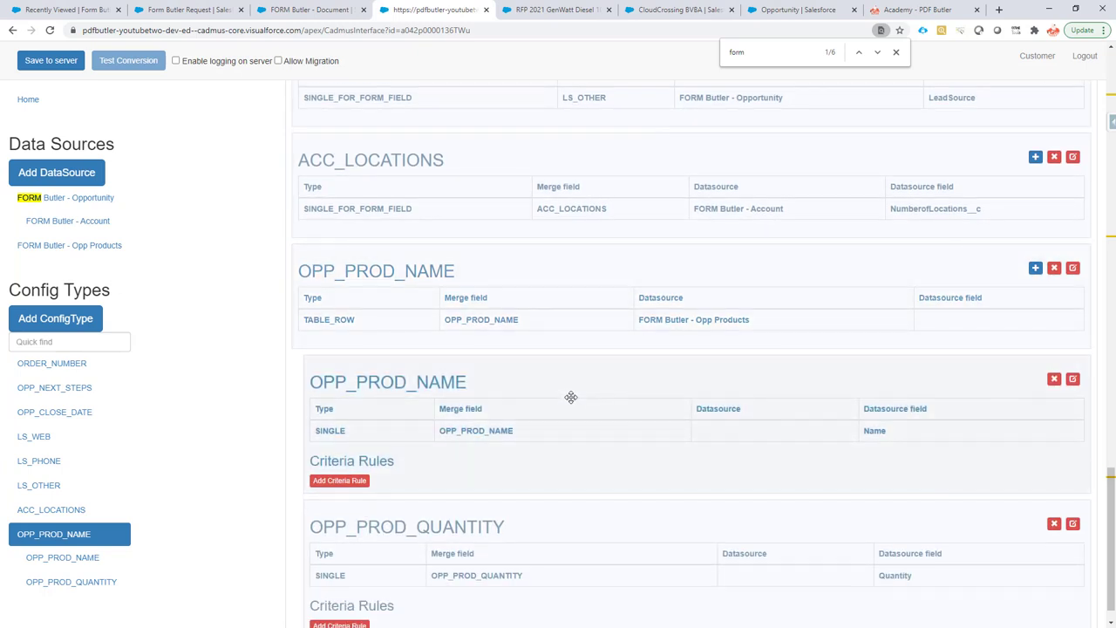
pyautogui.scroll(-1, 540, 427)
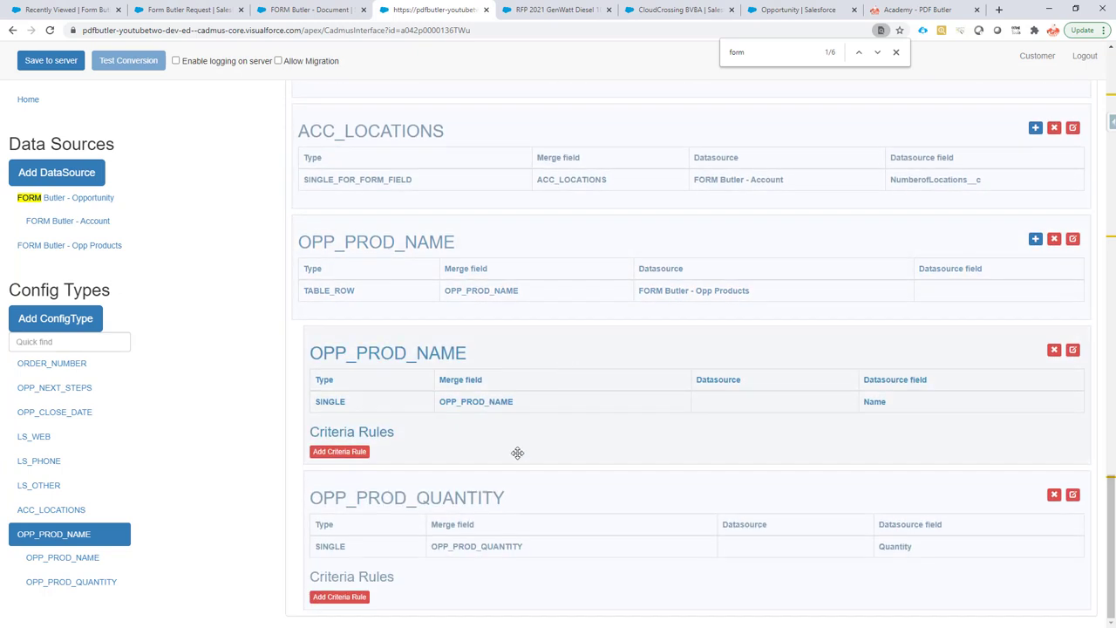
pyautogui.click(1035, 239)
pyautogui.hotkey('ctrl', 'v')
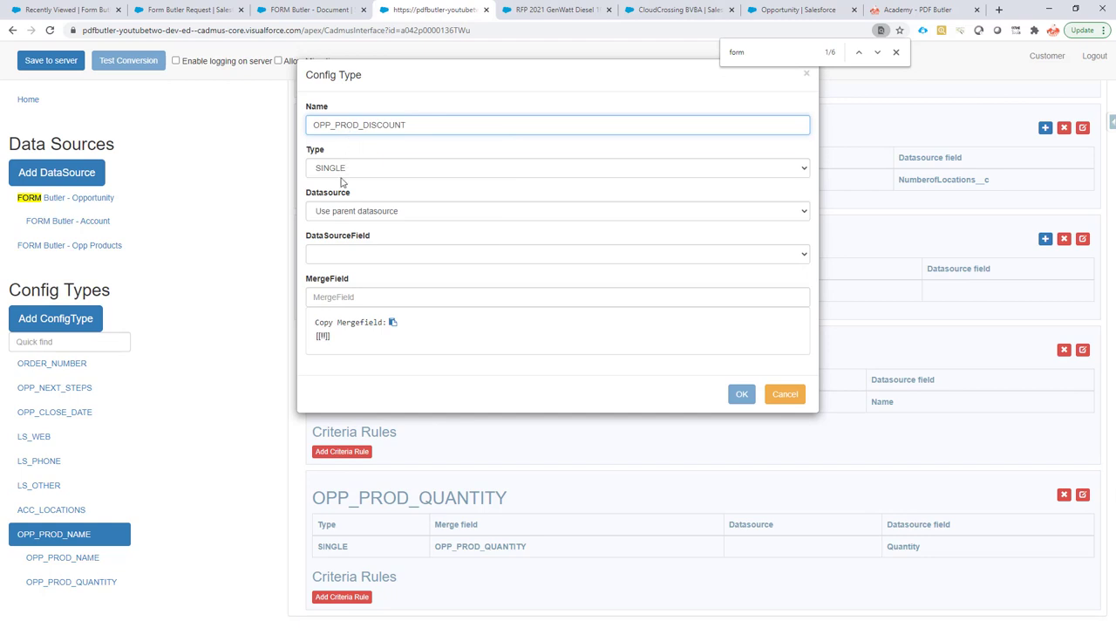
pyautogui.click(343, 254)
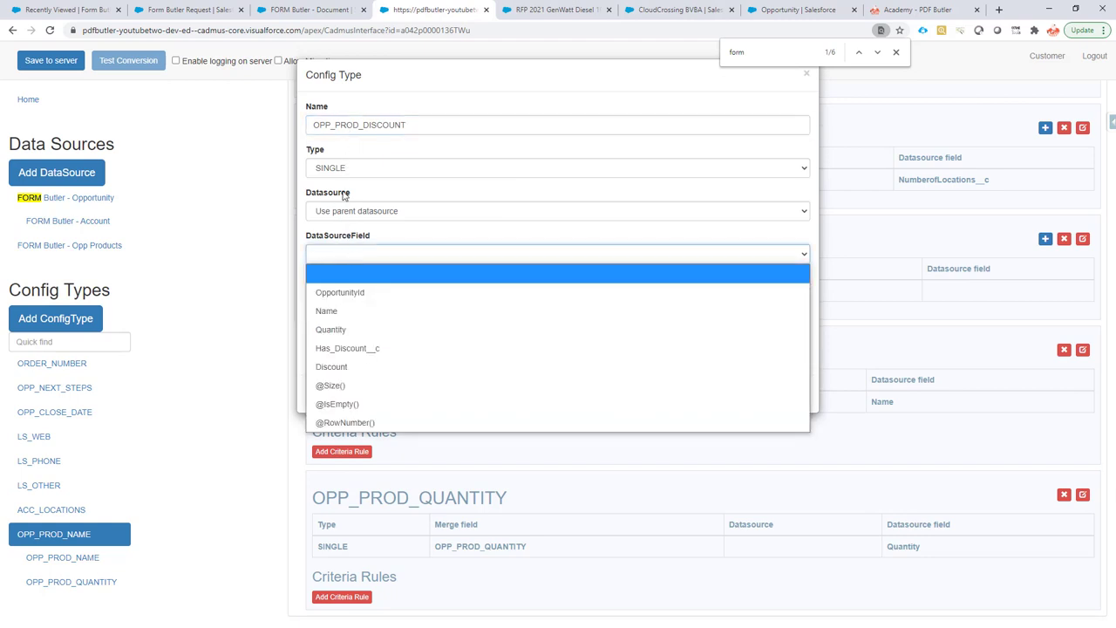
pyautogui.click(342, 169)
pyautogui.click(372, 260)
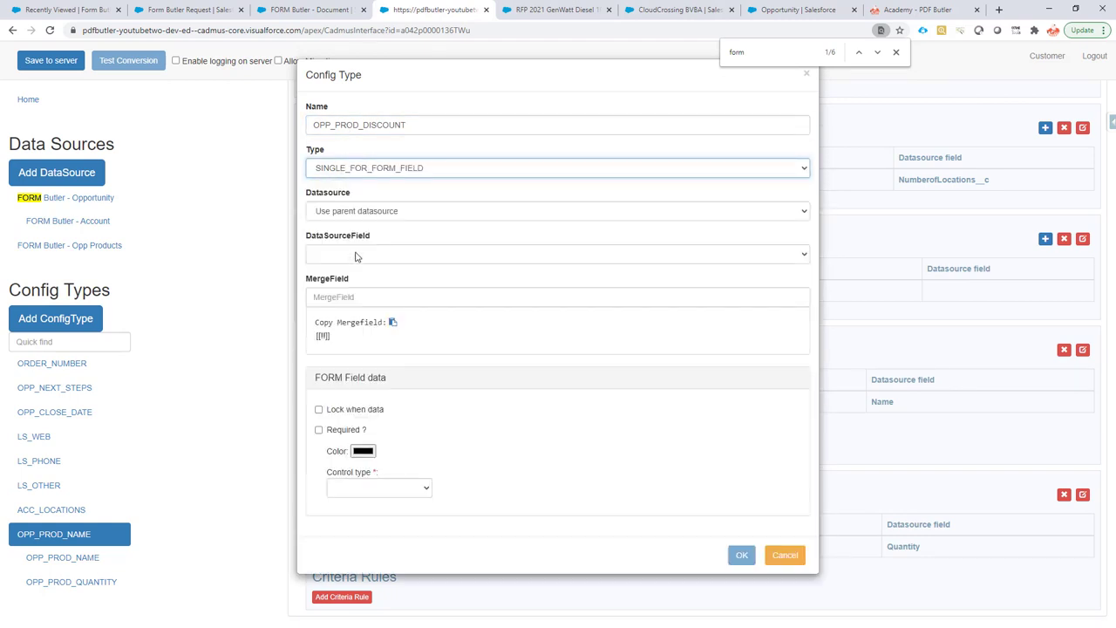
# - Set the discount config type's datasource field to Has_Discount__c and its merge field to OPP_PROD_DISCOUNT
pyautogui.click(355, 254)
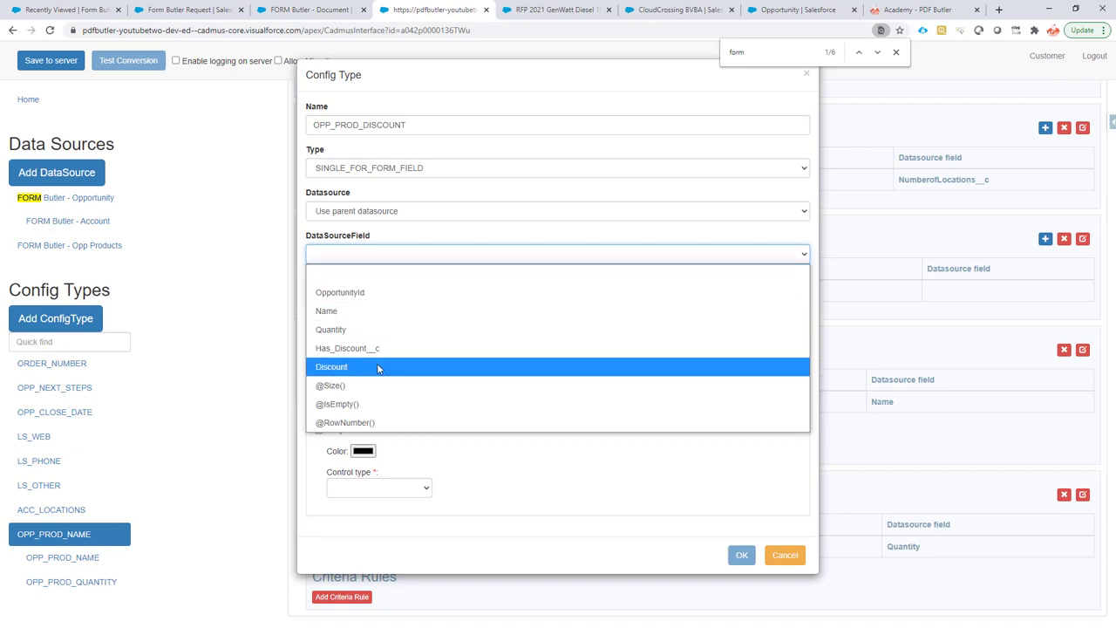
pyautogui.click(378, 367)
pyautogui.click(349, 253)
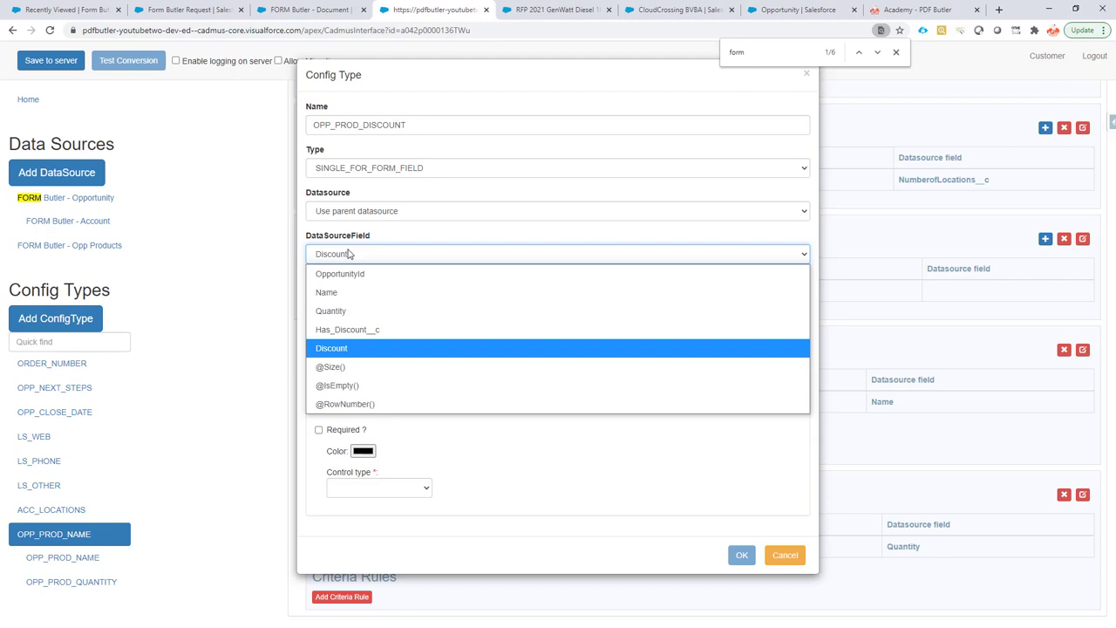
pyautogui.press('Escape')
pyautogui.press('Down')
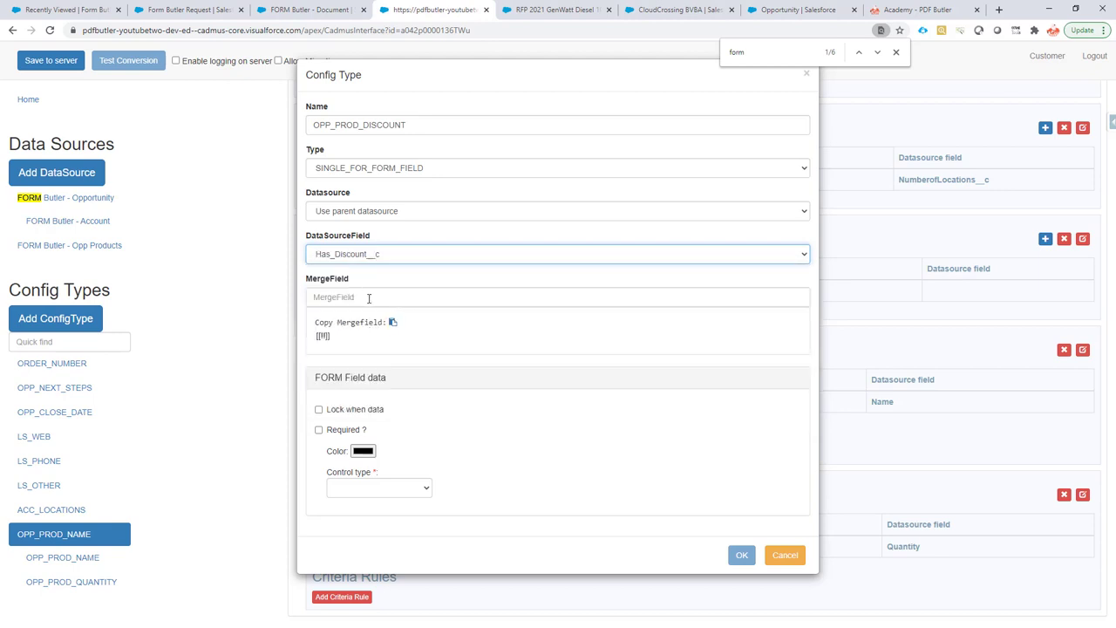
pyautogui.click(369, 298)
pyautogui.hotkey('ctrl', 'v')
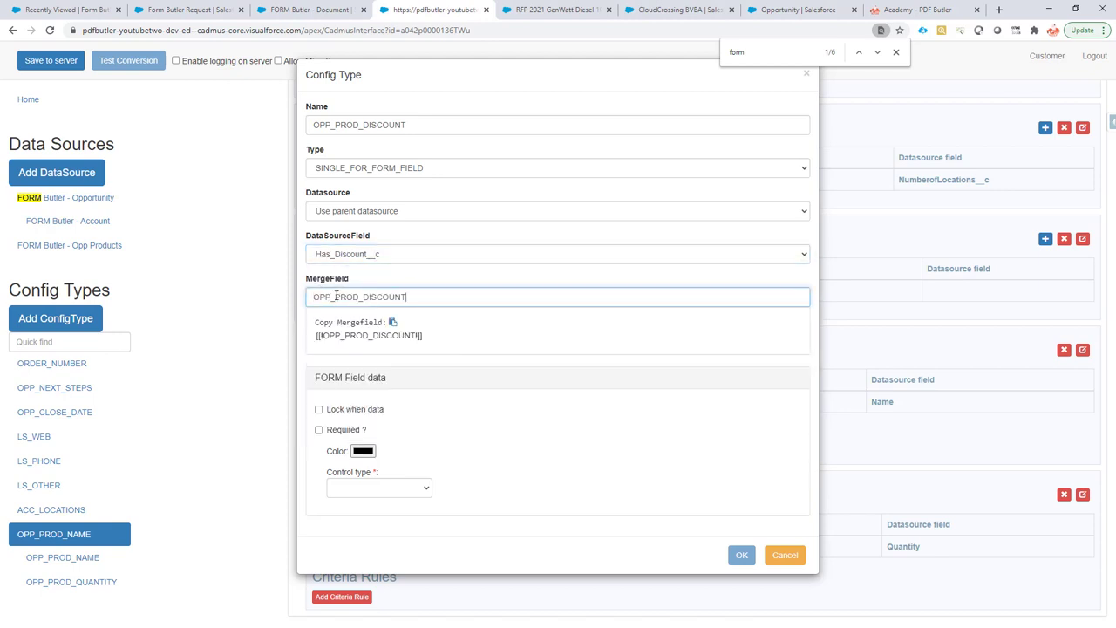
# - Make the discount field a Checkbox (yes/no) with checked value true and unchecked value false, then accept it and save the configuration to the server
pyautogui.click(375, 486)
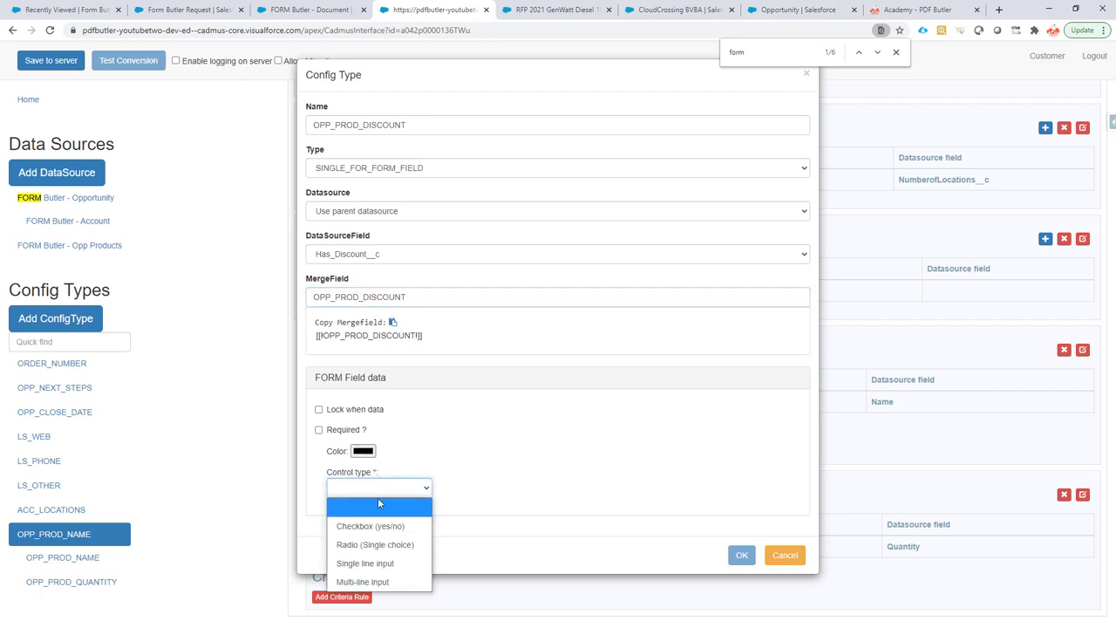
pyautogui.click(389, 527)
pyautogui.click(421, 502)
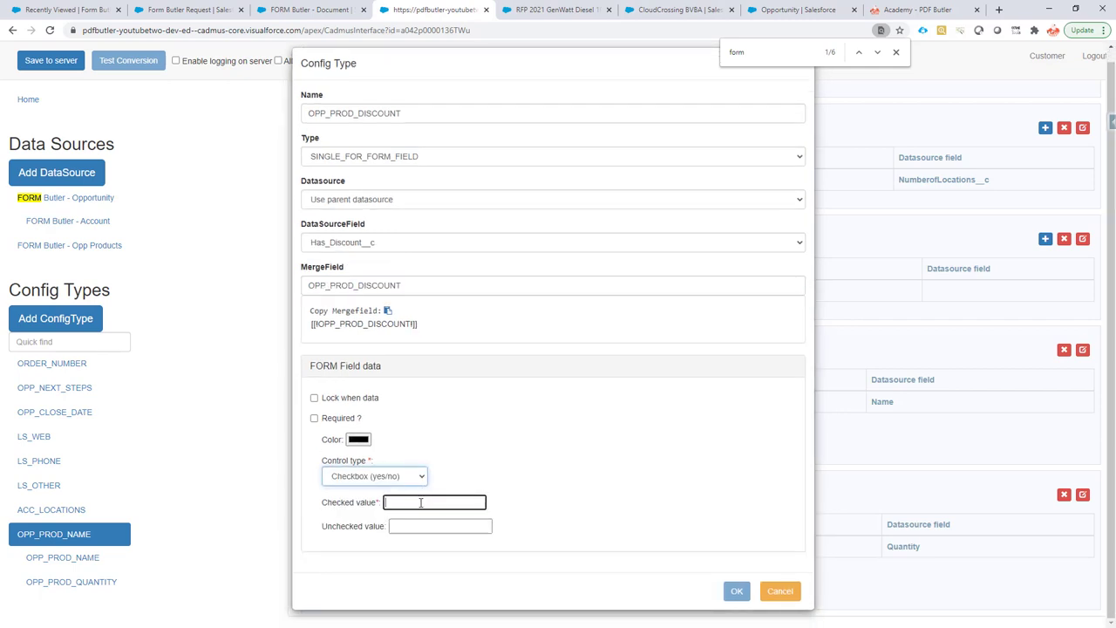
pyautogui.write('true')
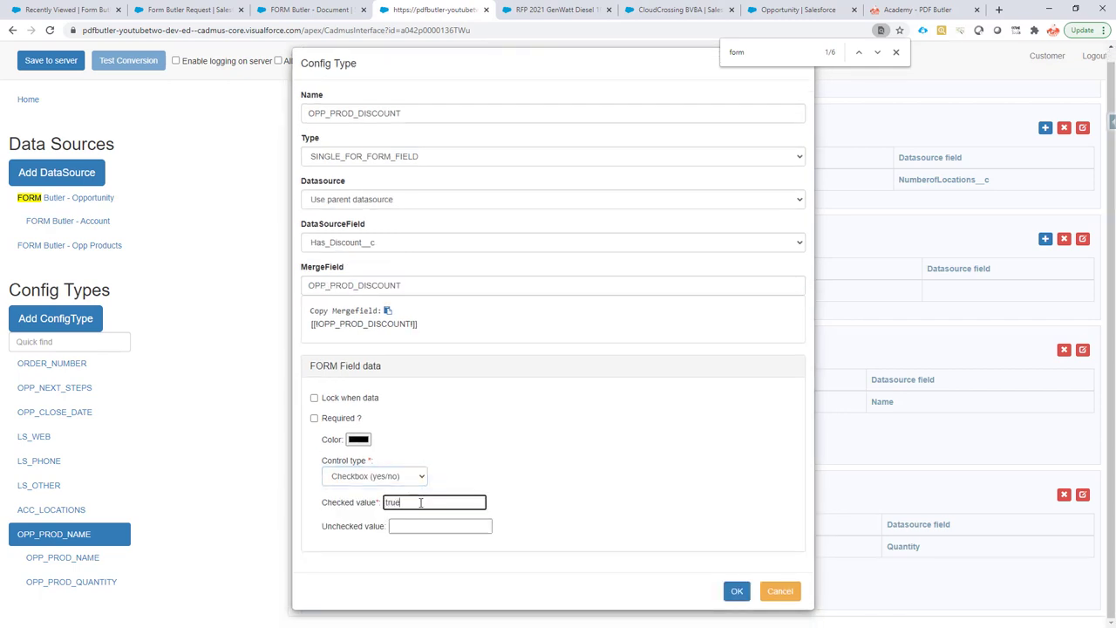
pyautogui.press('Tab')
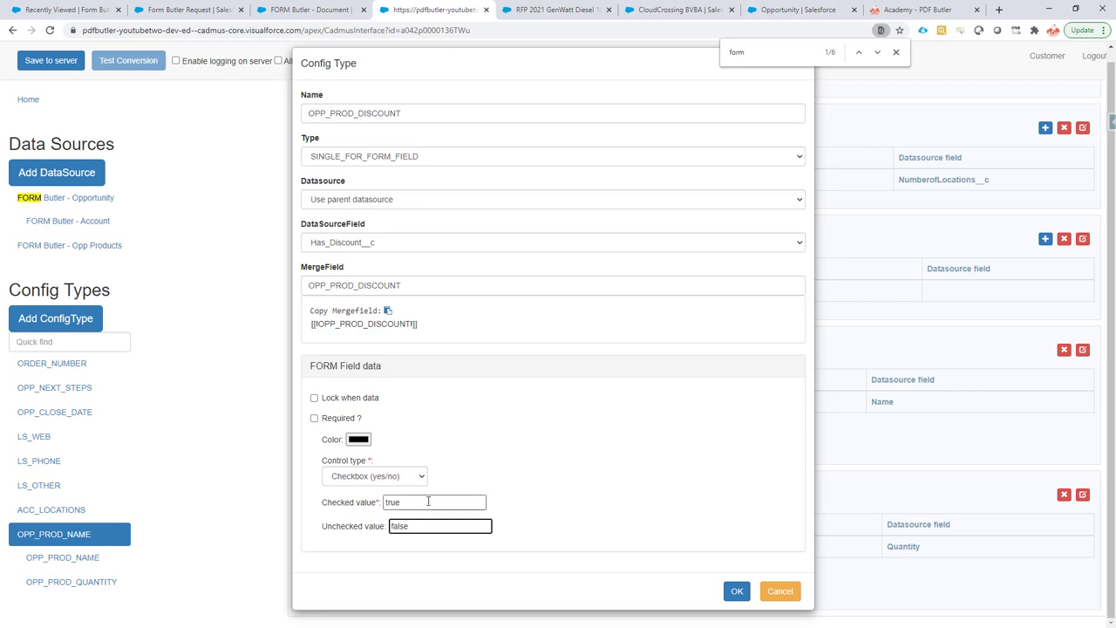
pyautogui.click(737, 592)
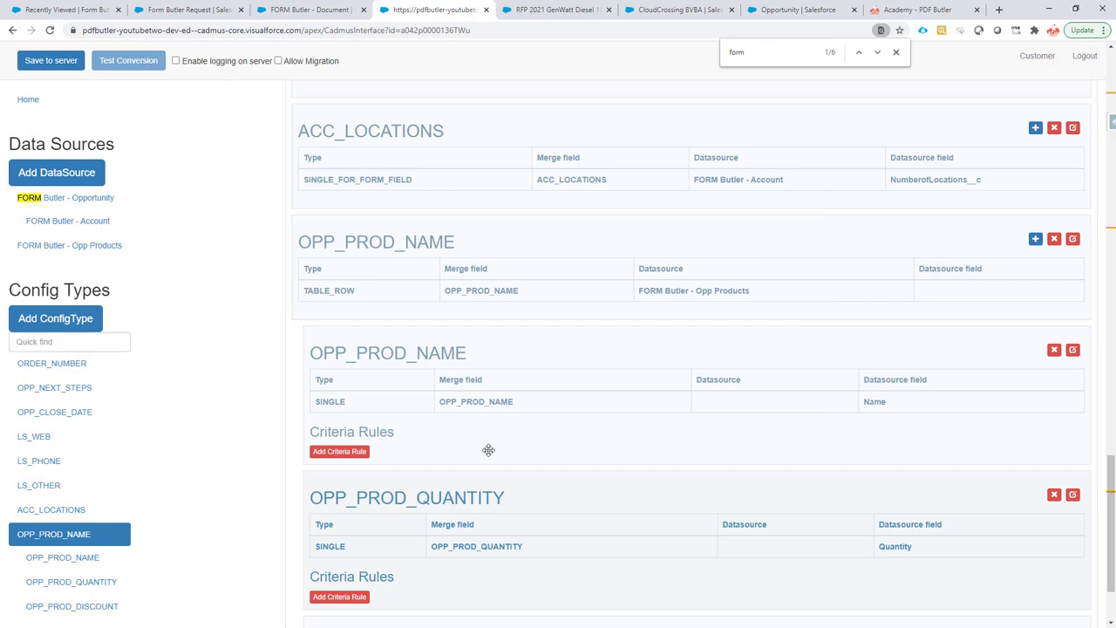
pyautogui.click(47, 66)
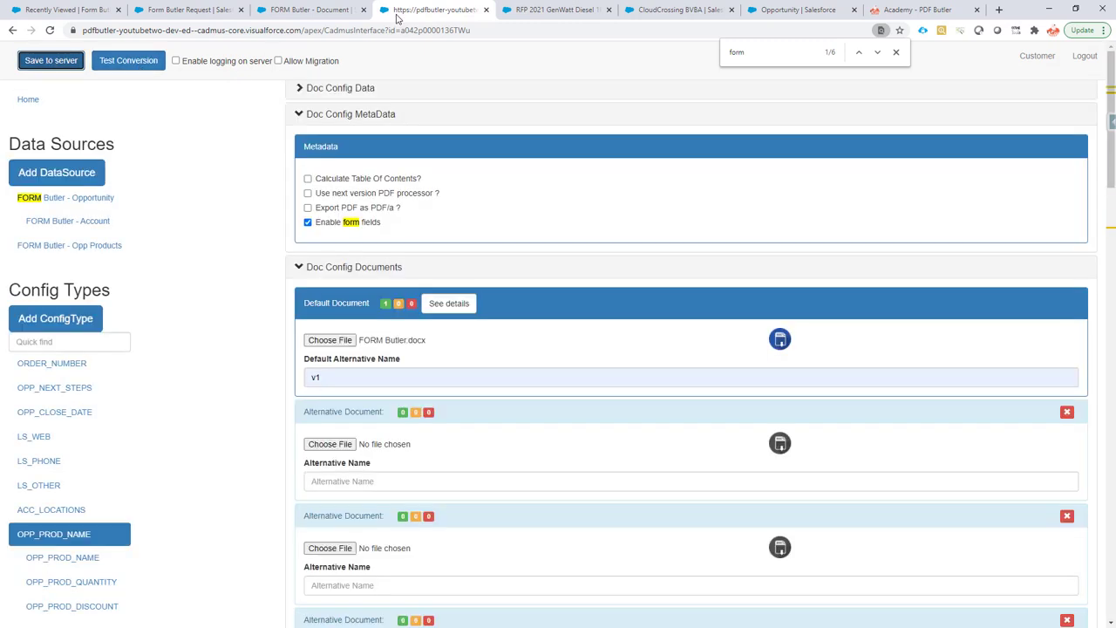
# - Open the RFP 2021 opportunity from its product record and preview the FORM Butler document as PDF down to the products table
pyautogui.click(775, 9)
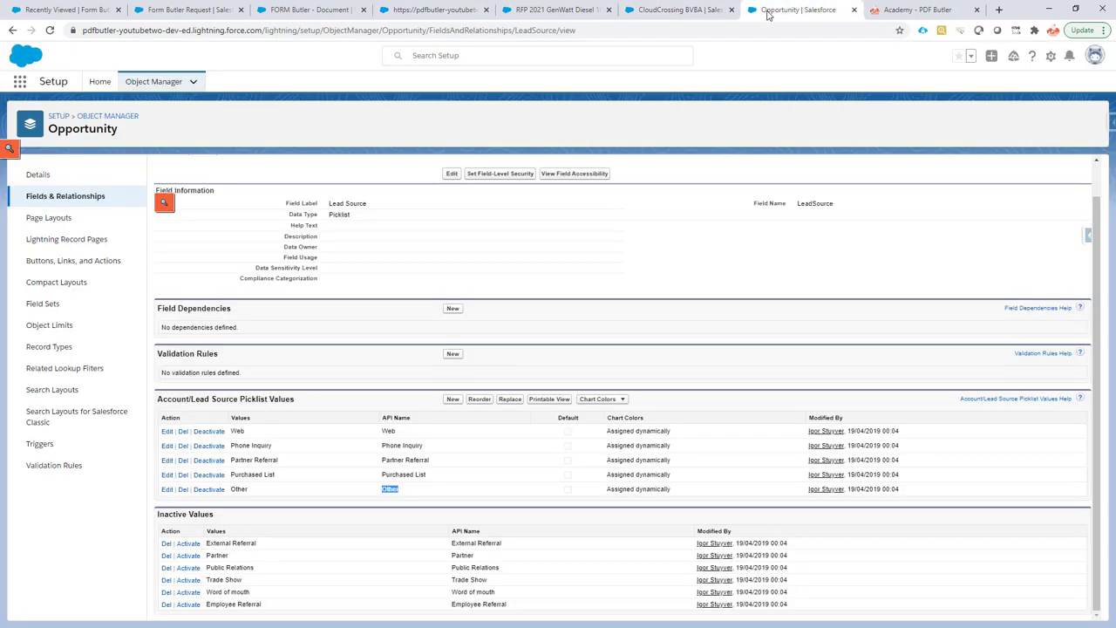
pyautogui.click(674, 9)
pyautogui.click(549, 9)
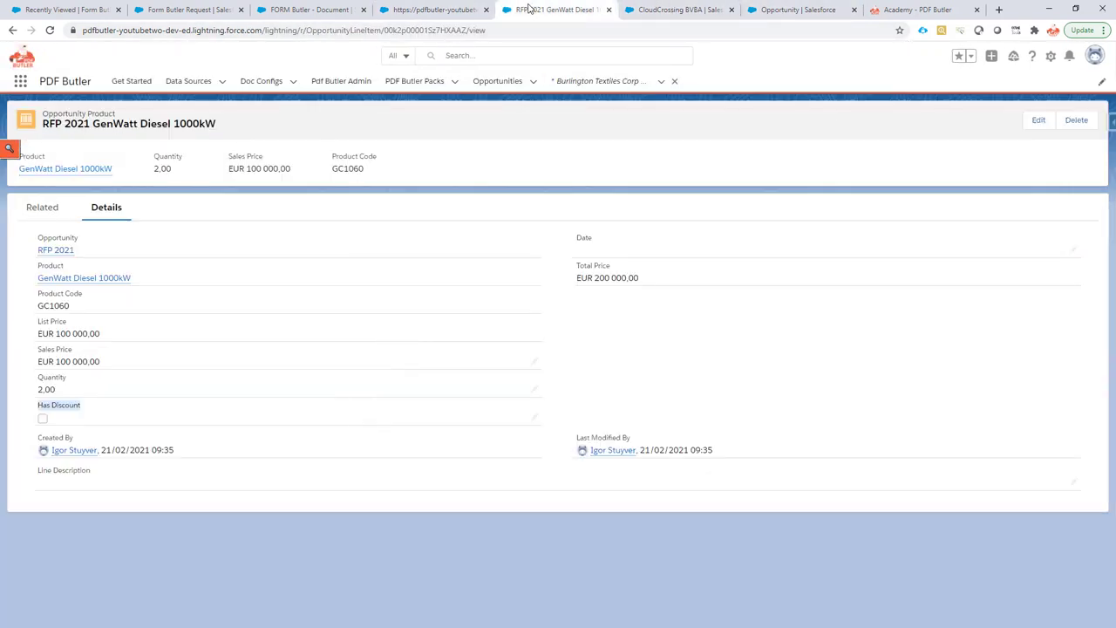
pyautogui.click(66, 256)
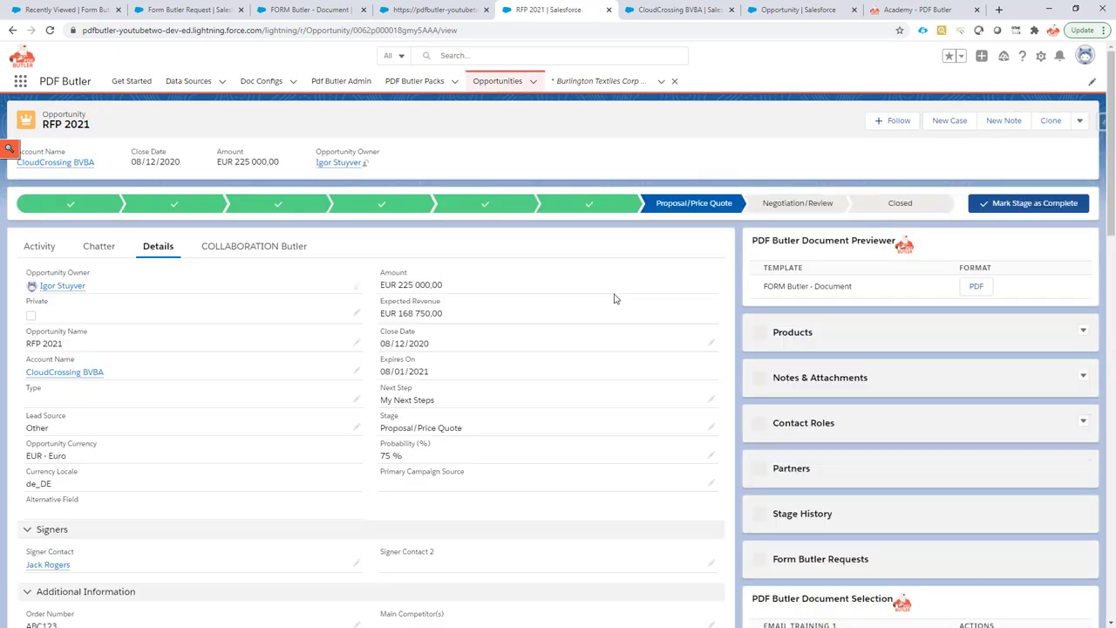
pyautogui.click(977, 286)
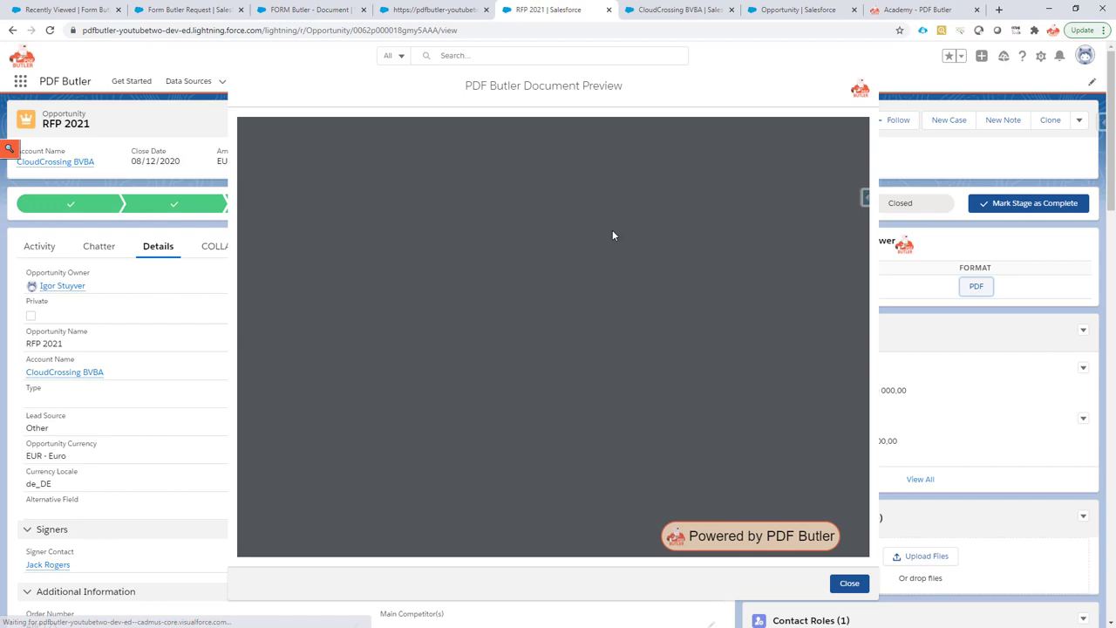
pyautogui.scroll(-3, 620, 231)
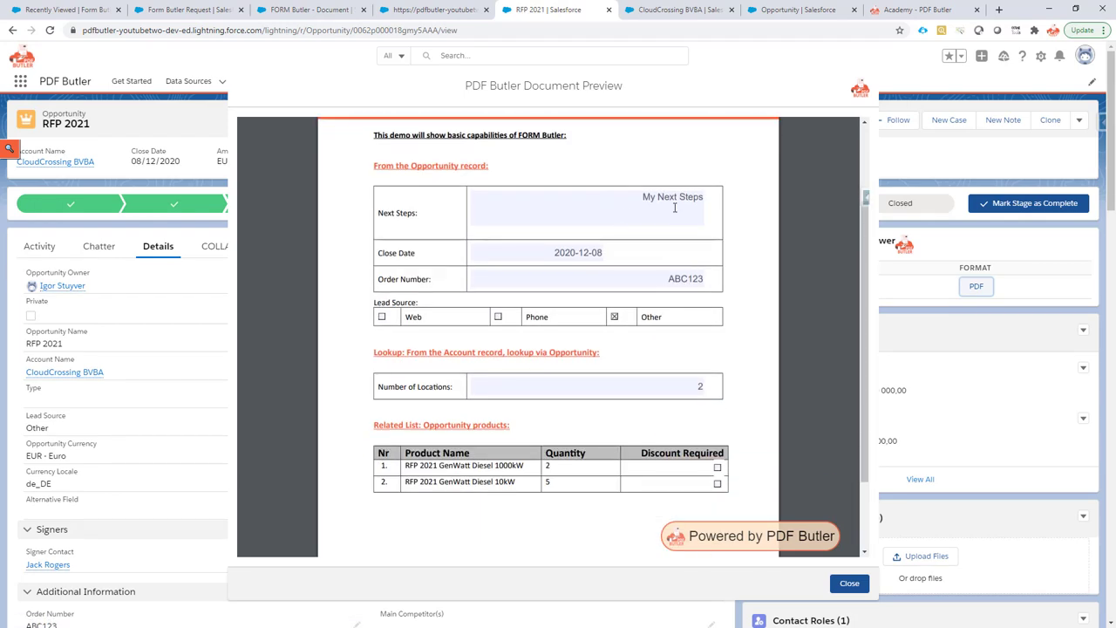
pyautogui.scroll(-2, 602, 252)
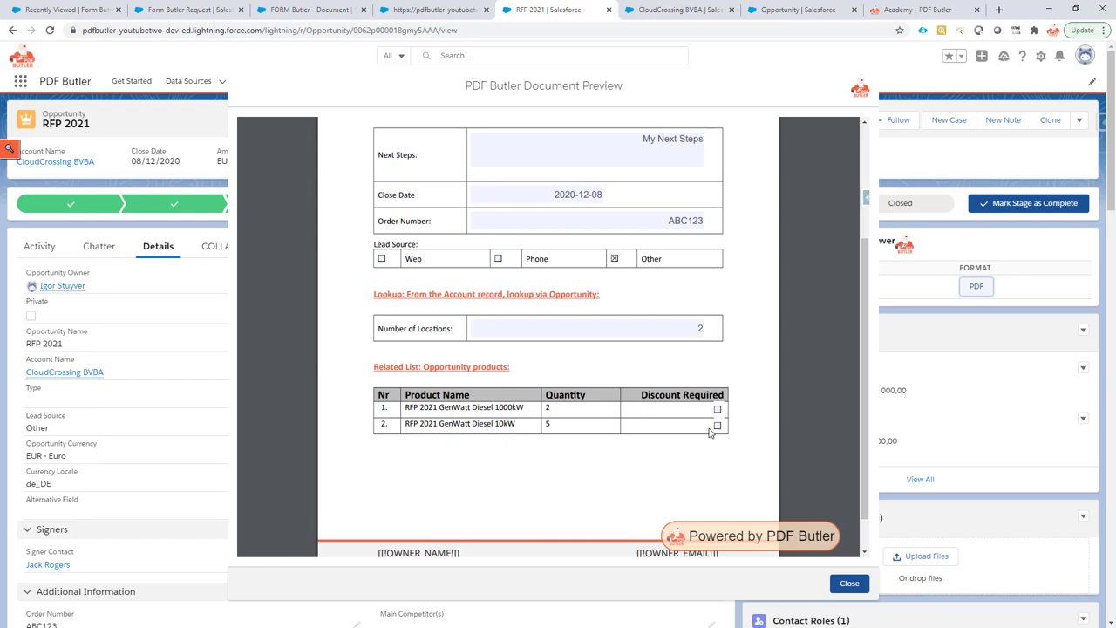
# - Switch to the Word template and align the opportunity products table's merge field row centre left
pyautogui.hotkey('alt', 'Tab')
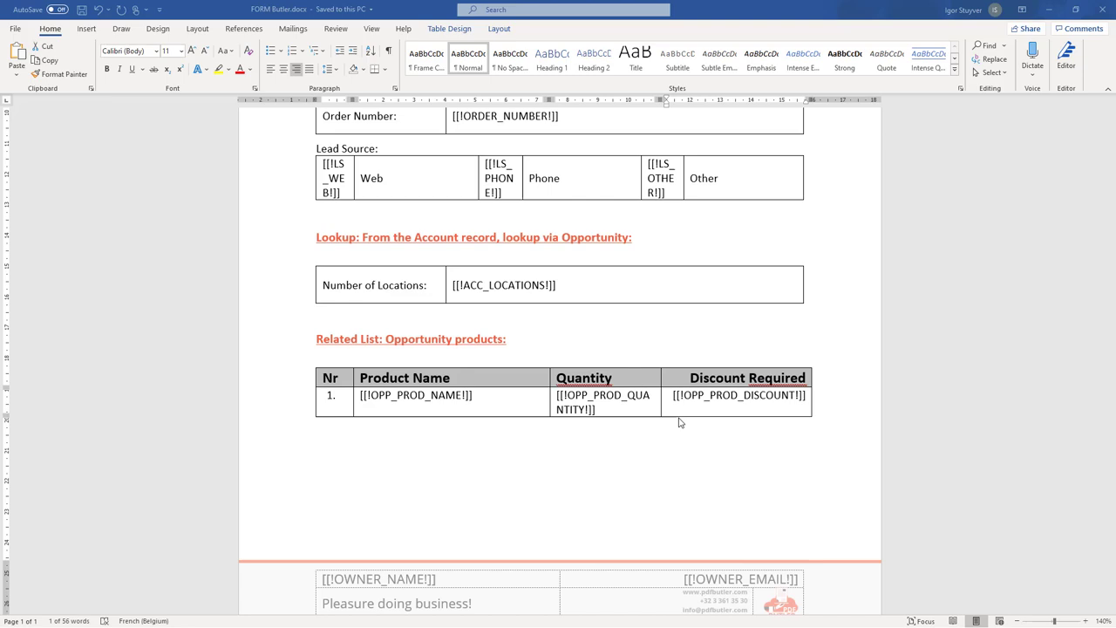
pyautogui.click(283, 397)
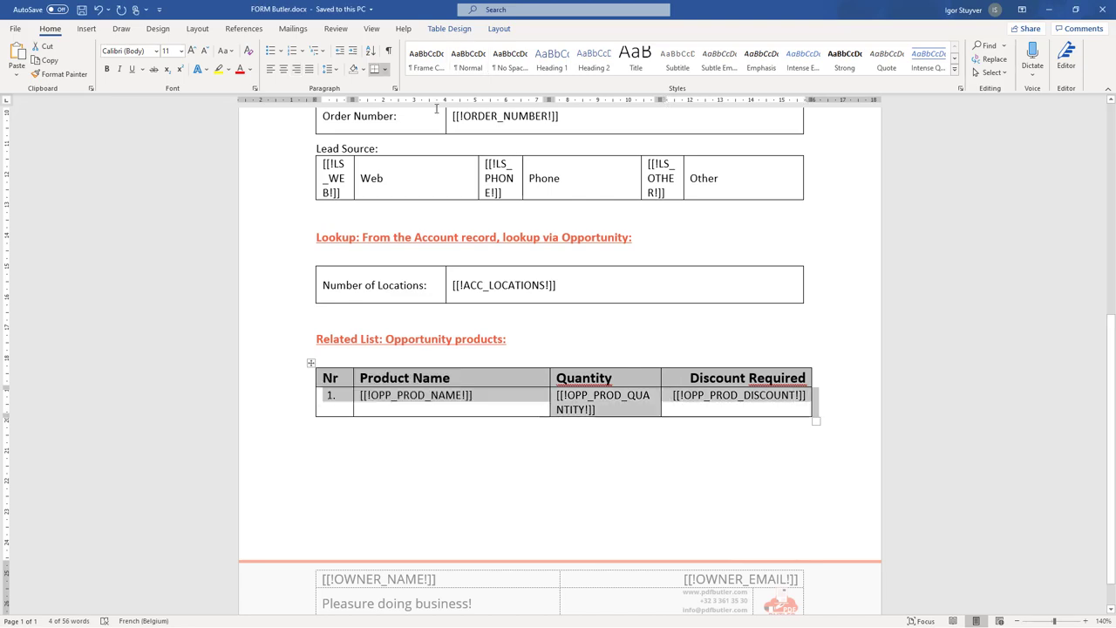
pyautogui.click(458, 32)
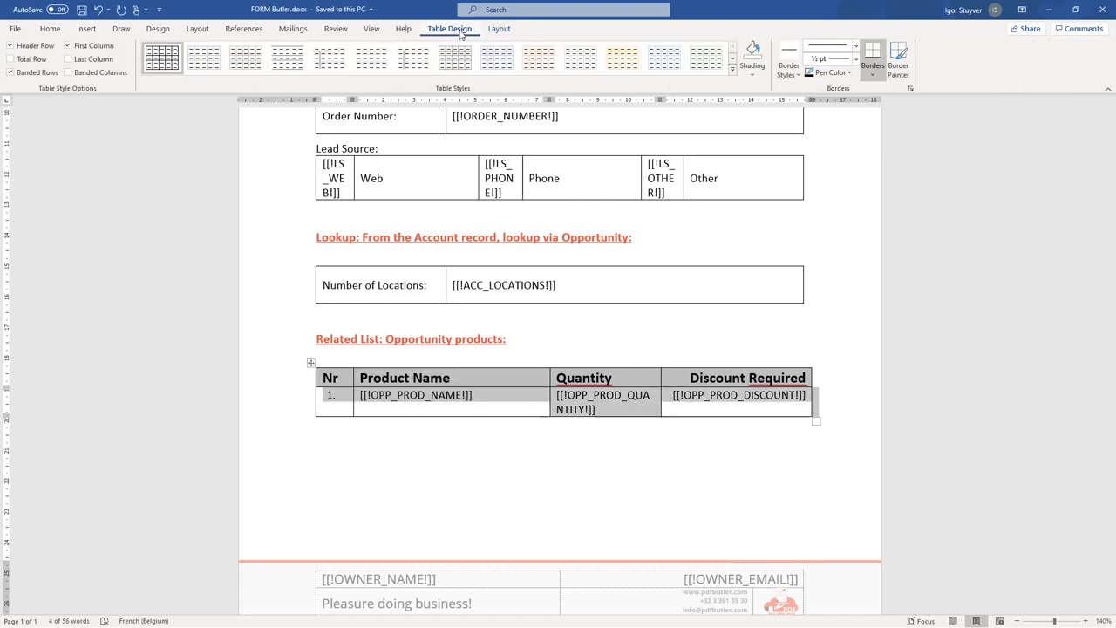
pyautogui.click(497, 31)
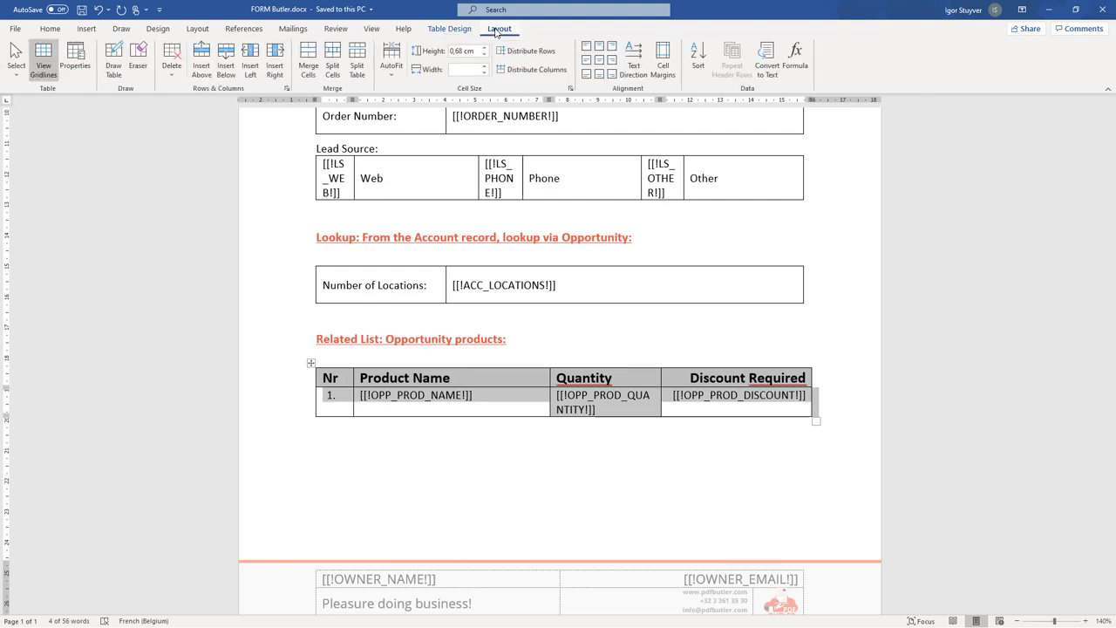
pyautogui.click(587, 60)
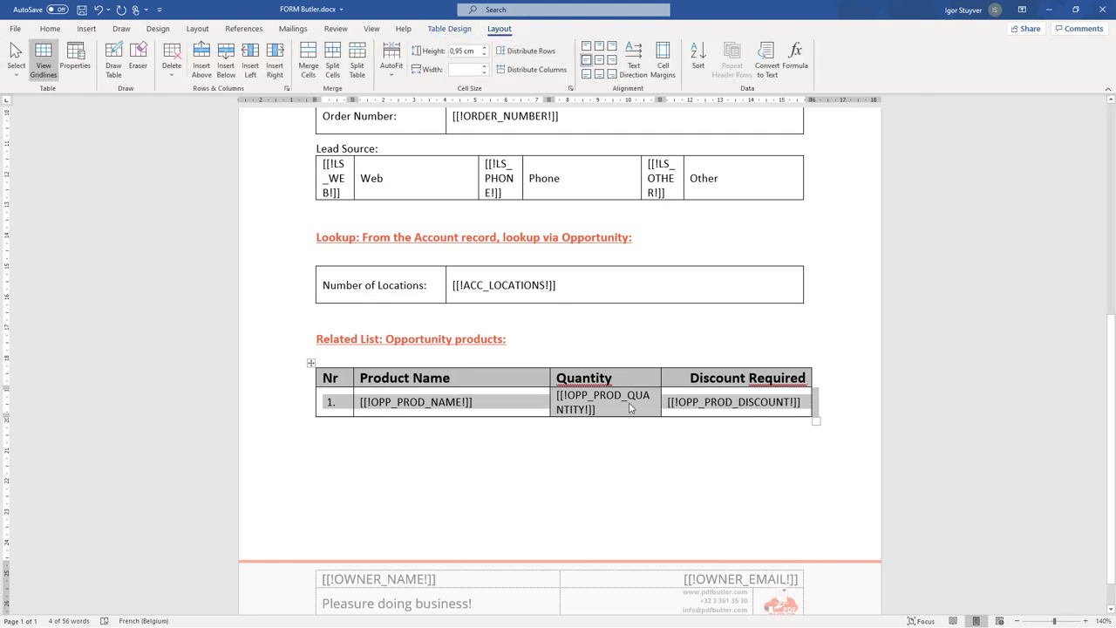
# - Increase the merge field row's height to about 1.08 cm and save the template
pyautogui.moveTo(607, 417); pyautogui.dragTo(608, 419)
pyautogui.hotkey('ctrl', 's')
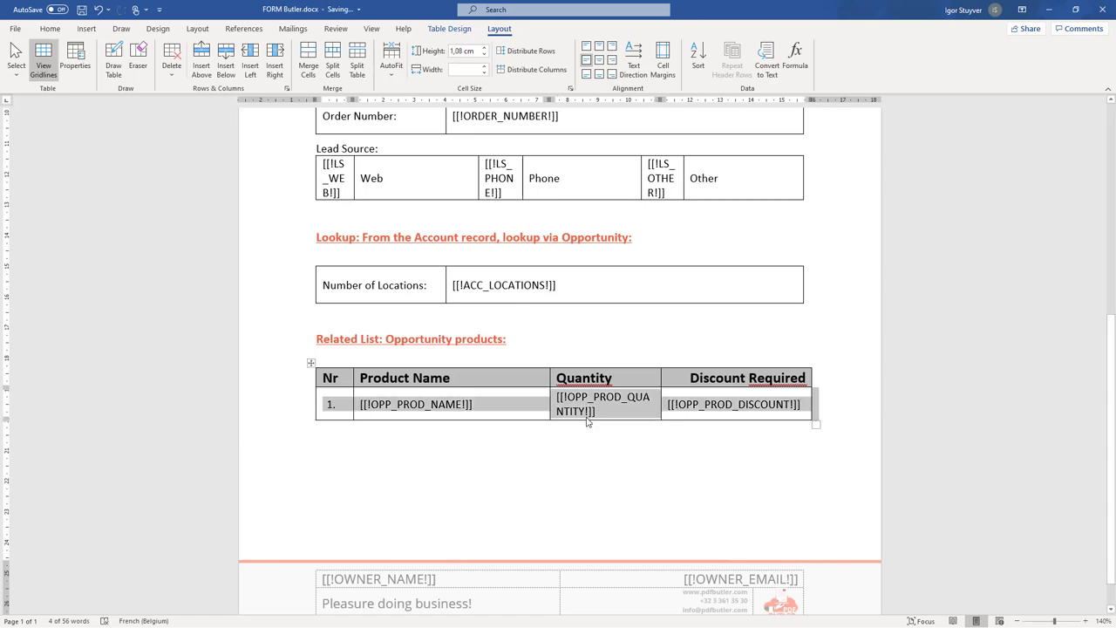
pyautogui.click(587, 422)
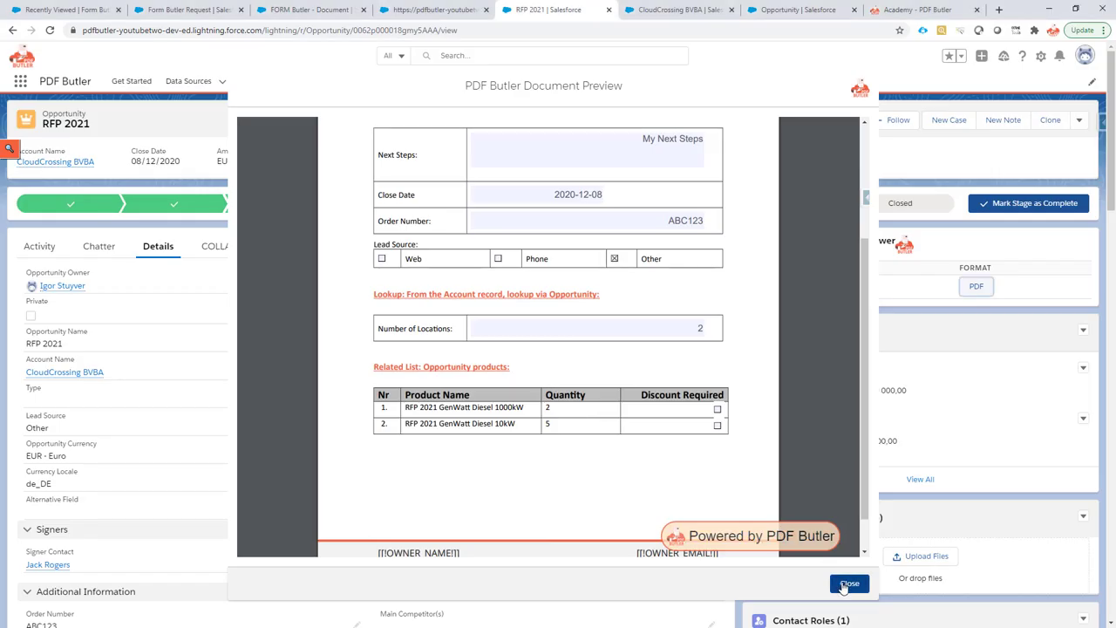
# - Back in the browser, close the preview, choose FORM Butler.docx again as the default document, and save the configuration to the server
pyautogui.click(846, 584)
pyautogui.click(433, 9)
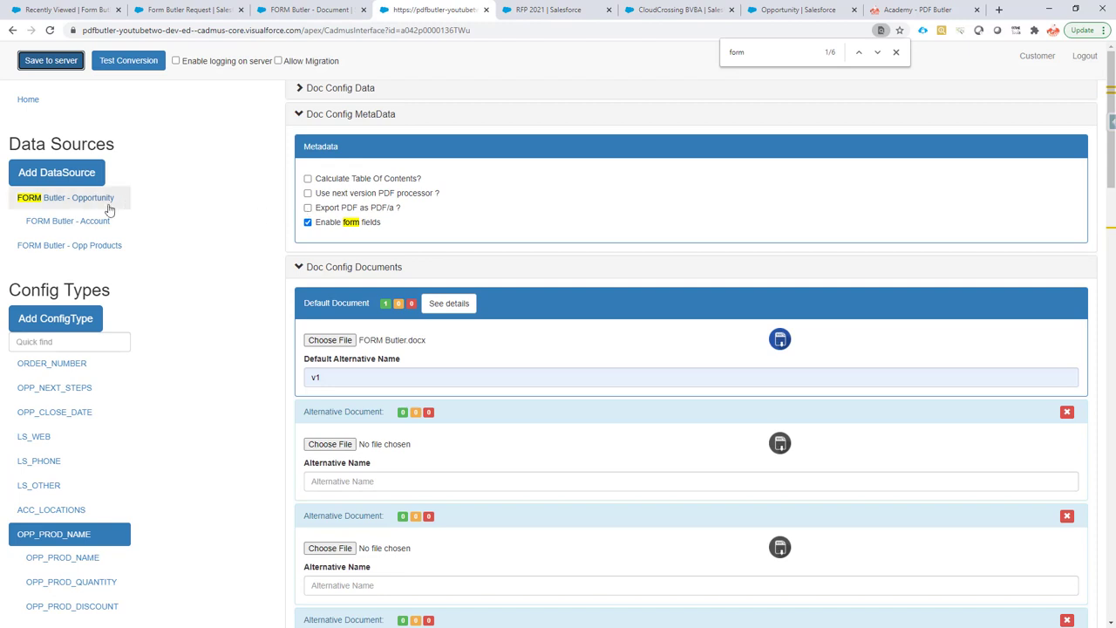
pyautogui.click(331, 340)
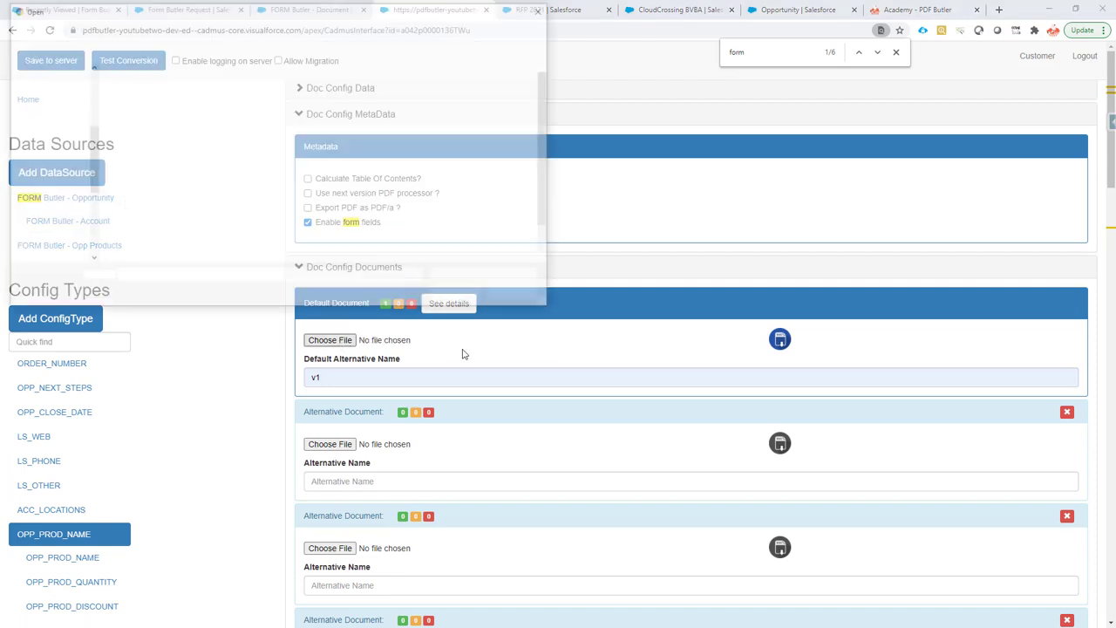
pyautogui.doubleClick(158, 172)
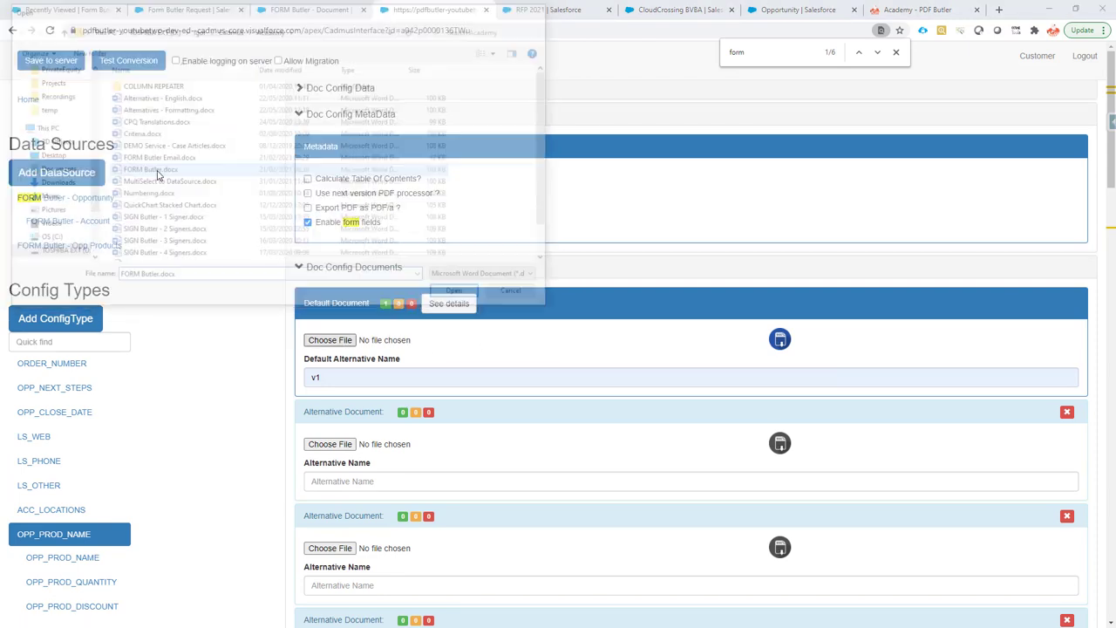
pyautogui.click(52, 60)
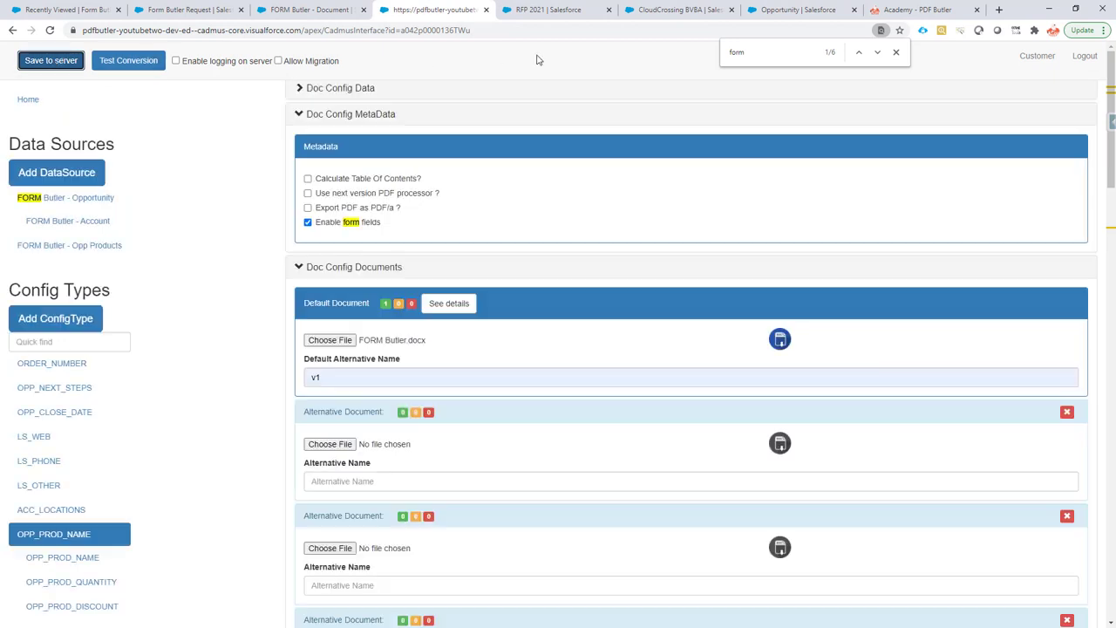
# - Preview the FORM Butler document as PDF again from the RFP 2021 opportunity and check the products table's layout
pyautogui.click(565, 10)
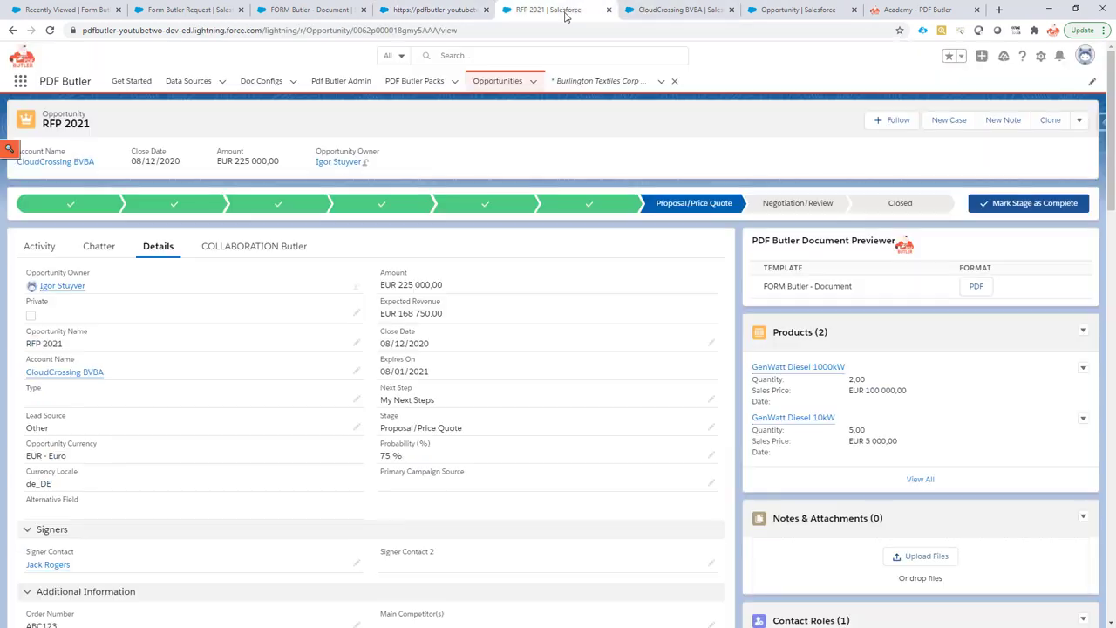
pyautogui.click(984, 286)
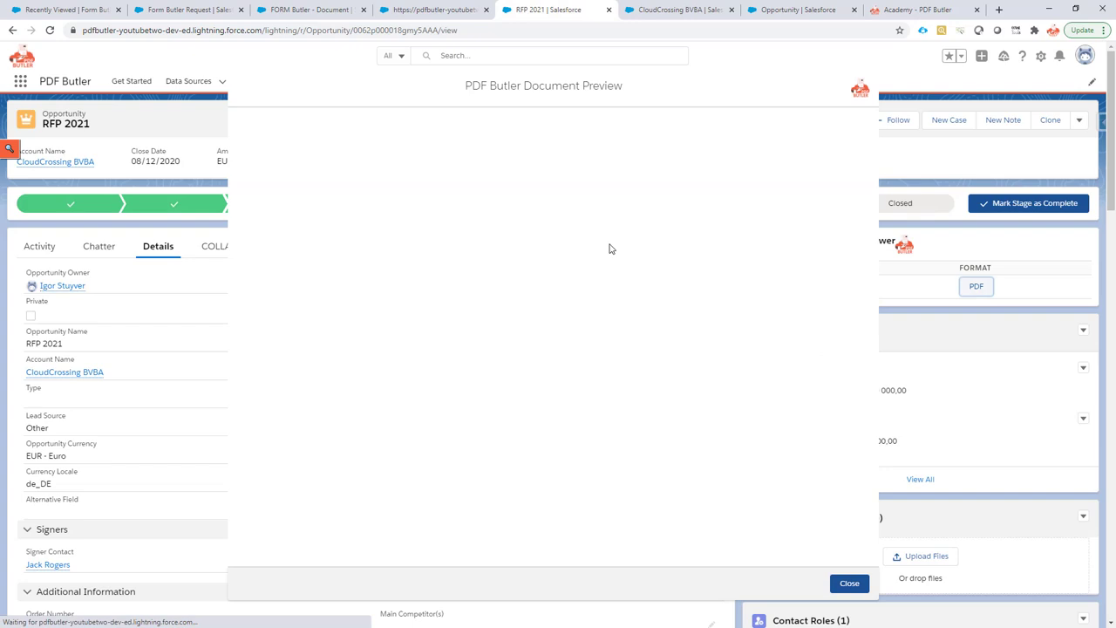
pyautogui.scroll(-5, 610, 261)
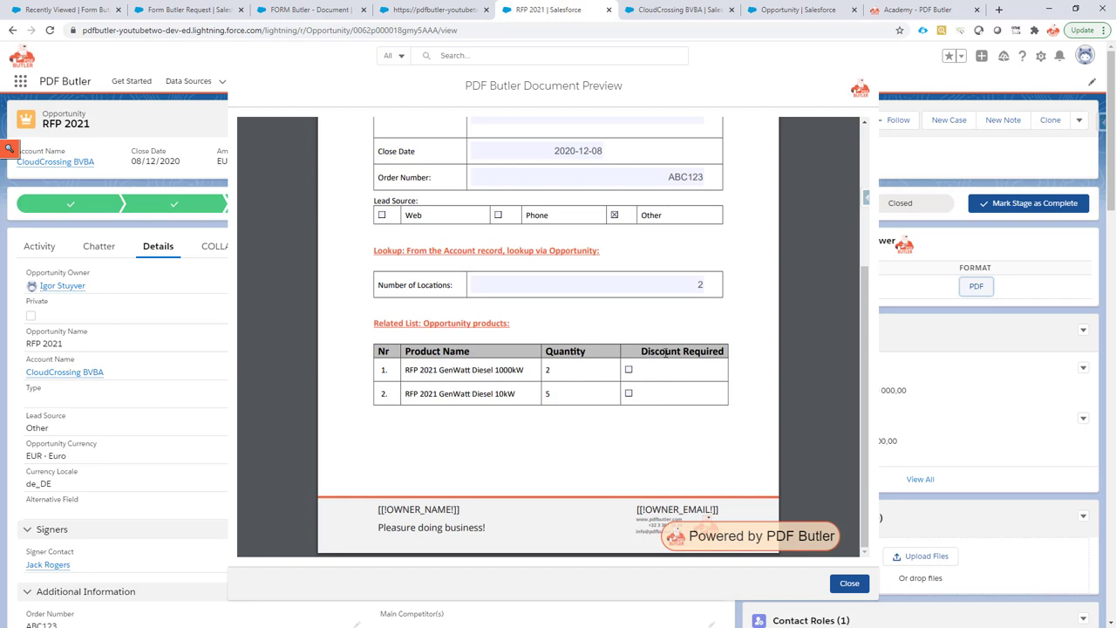
pyautogui.scroll(1, 666, 351)
pyautogui.scroll(-1, 666, 352)
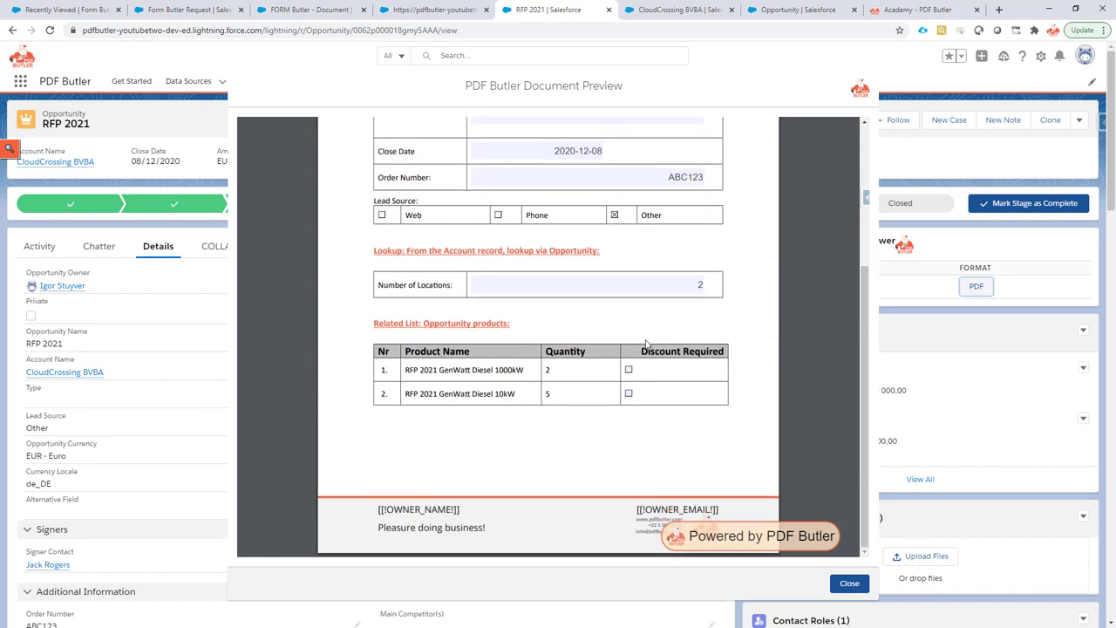